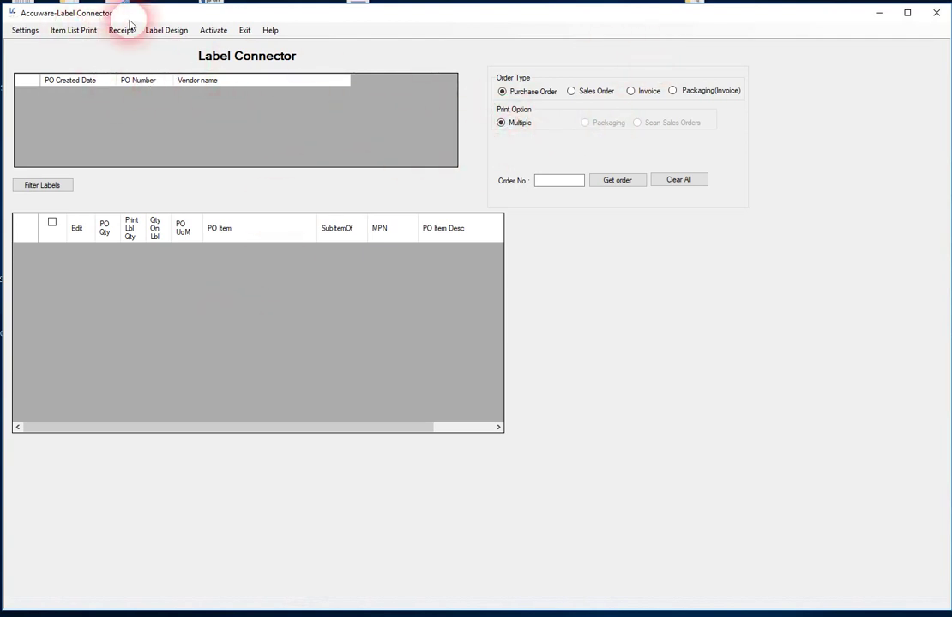
- Open the Label Design window from the menu bar
click(170, 30)
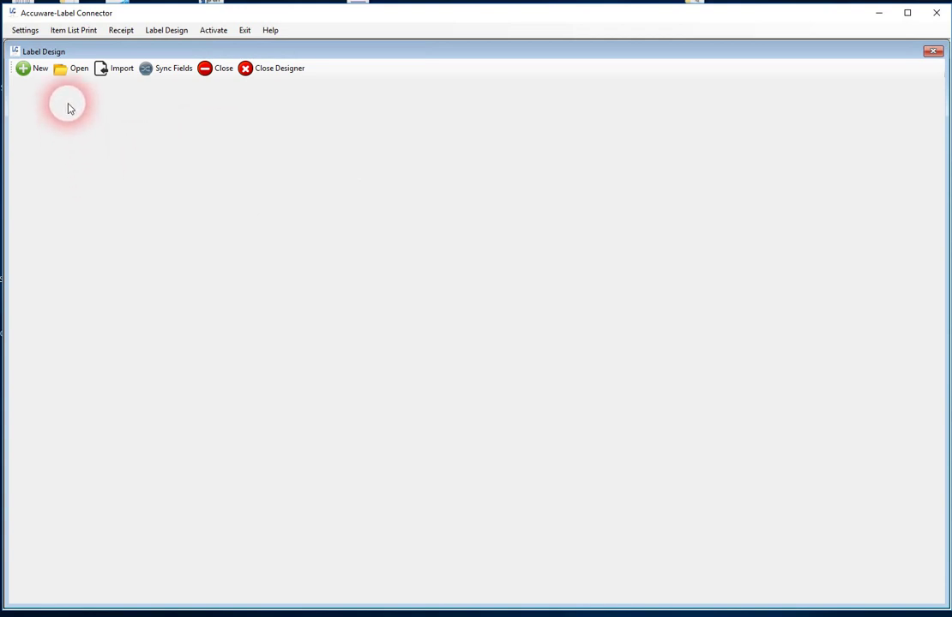
- Load the saved 'Sales Order Demo 4 x 3' template into the designer
click(77, 68)
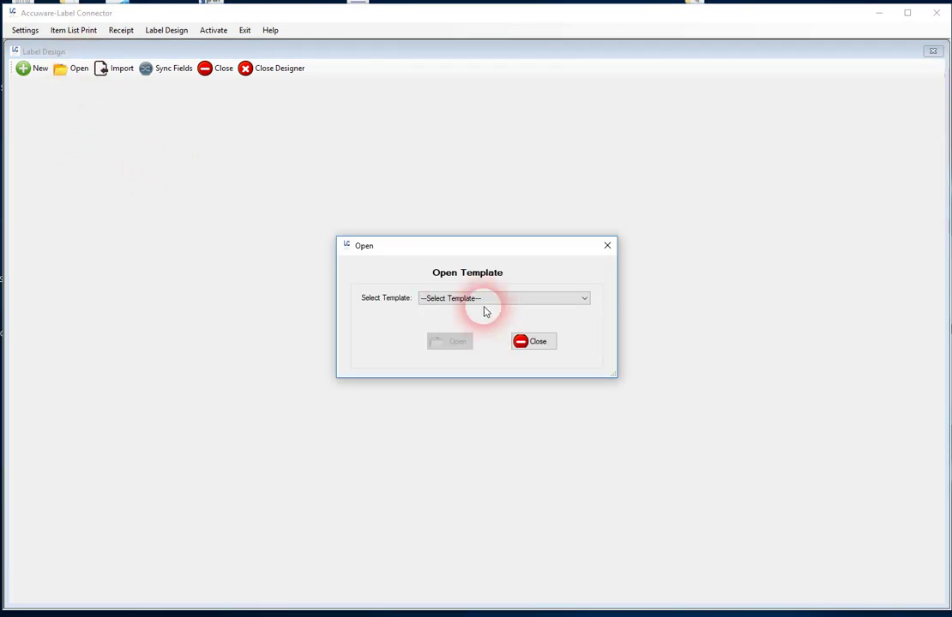
click(475, 301)
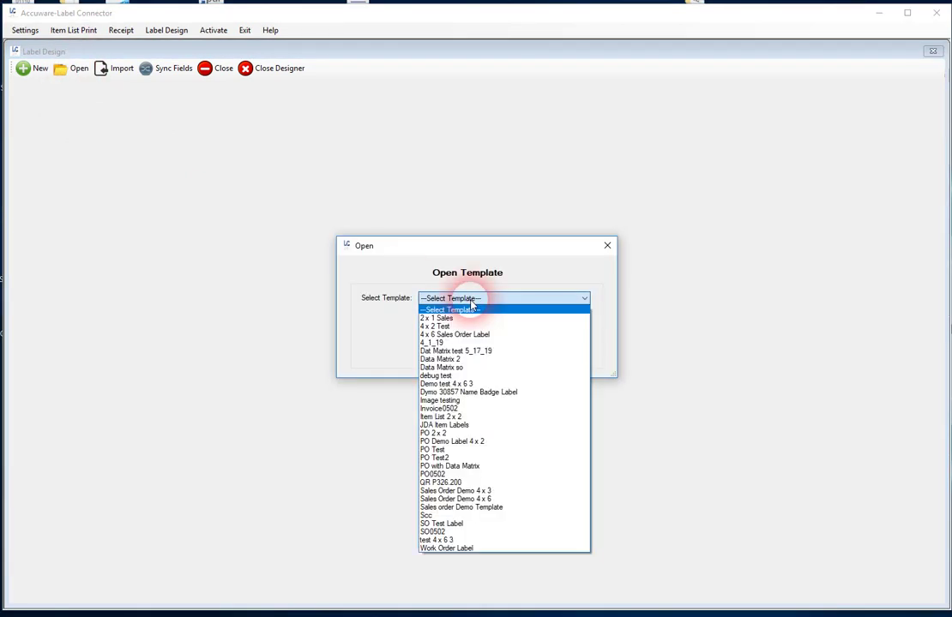
click(476, 491)
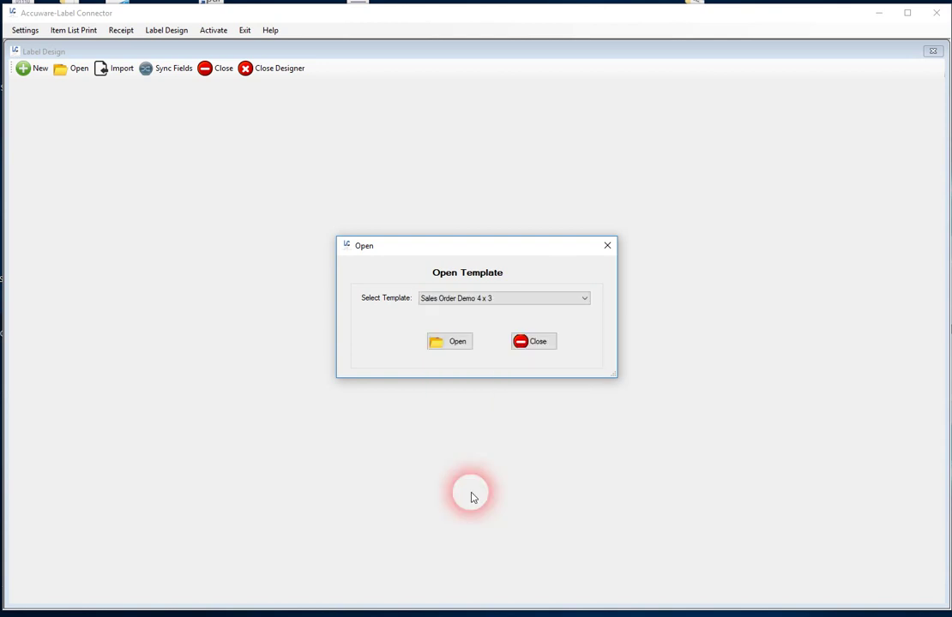
click(454, 343)
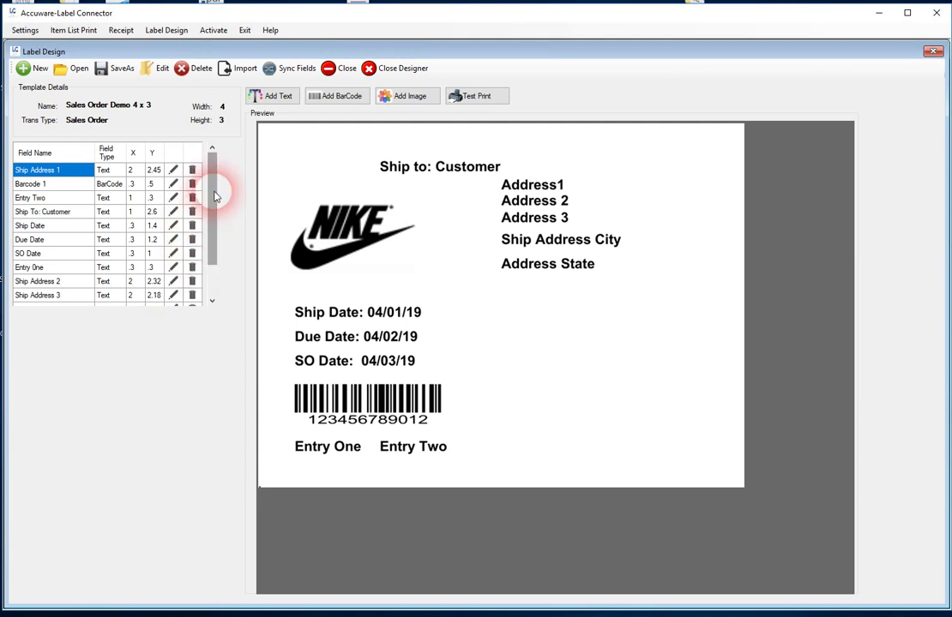
drag(216, 196, 214, 233)
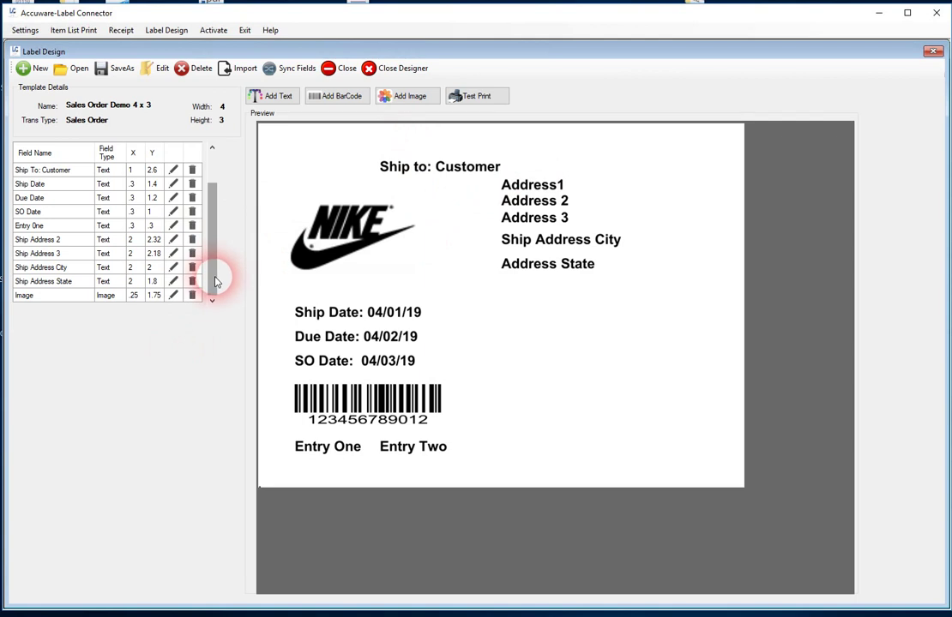
scroll(197, 258, up, 1)
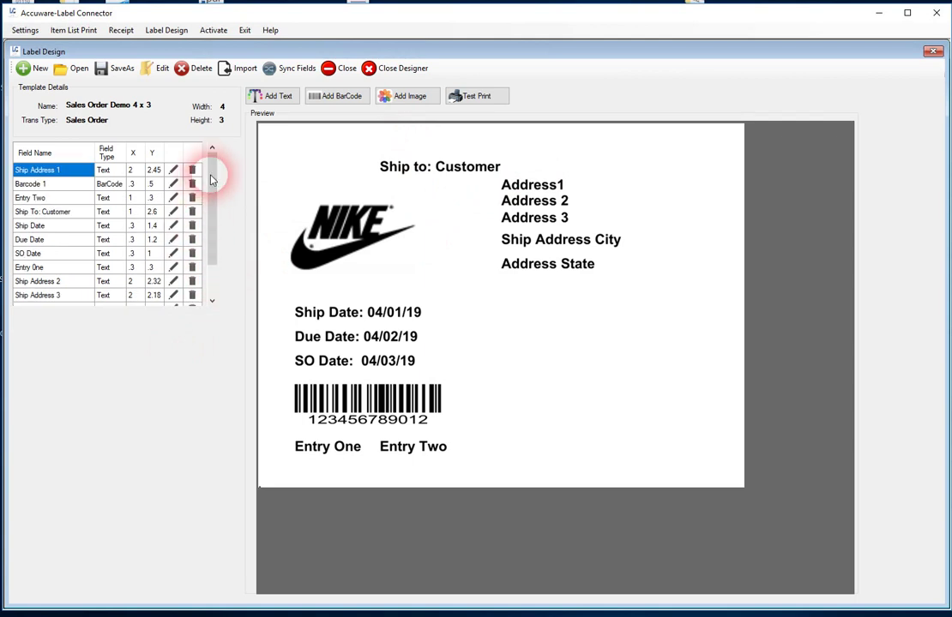
drag(213, 181, 214, 238)
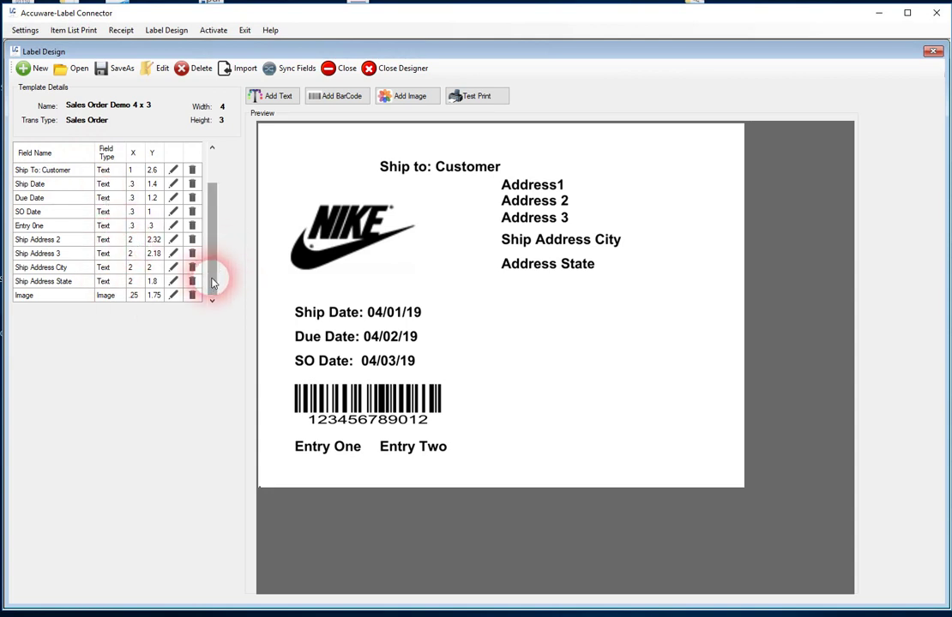
drag(212, 276, 208, 260)
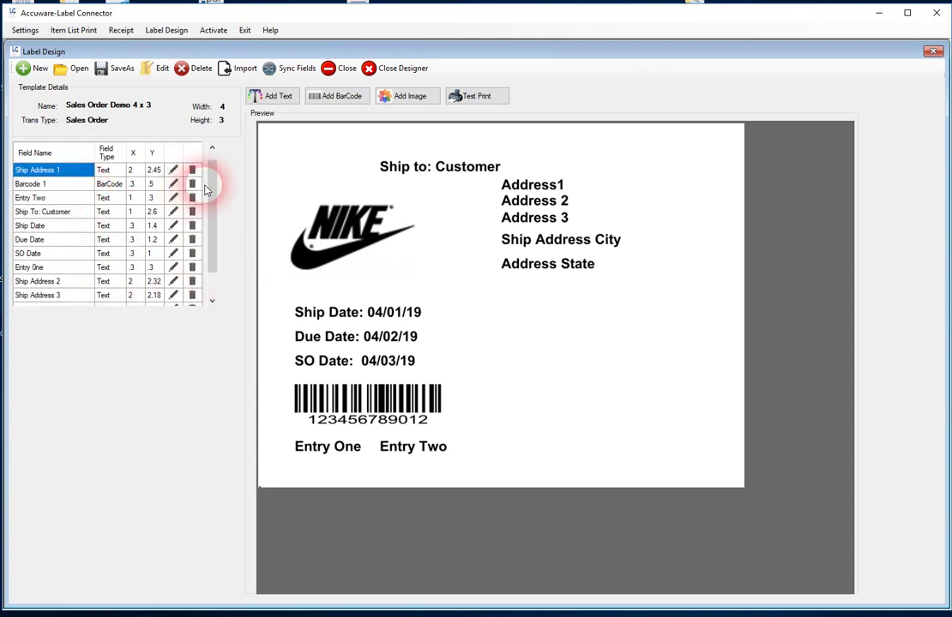
drag(212, 192, 208, 238)
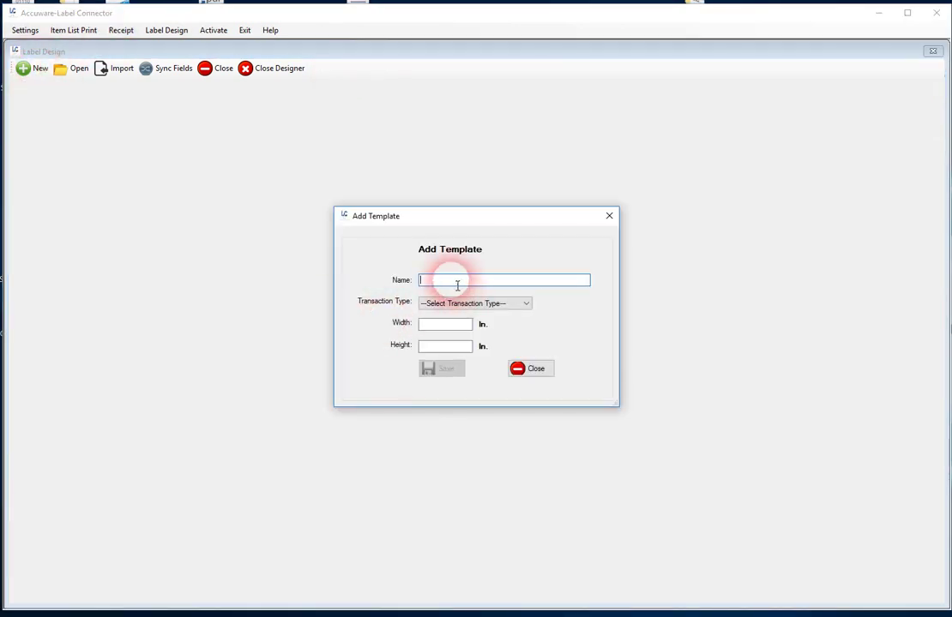
- Save a new Sales Order template 'Sales Order demo 5', 4 in wide by 3 in high
text(Sales Order demo 5)
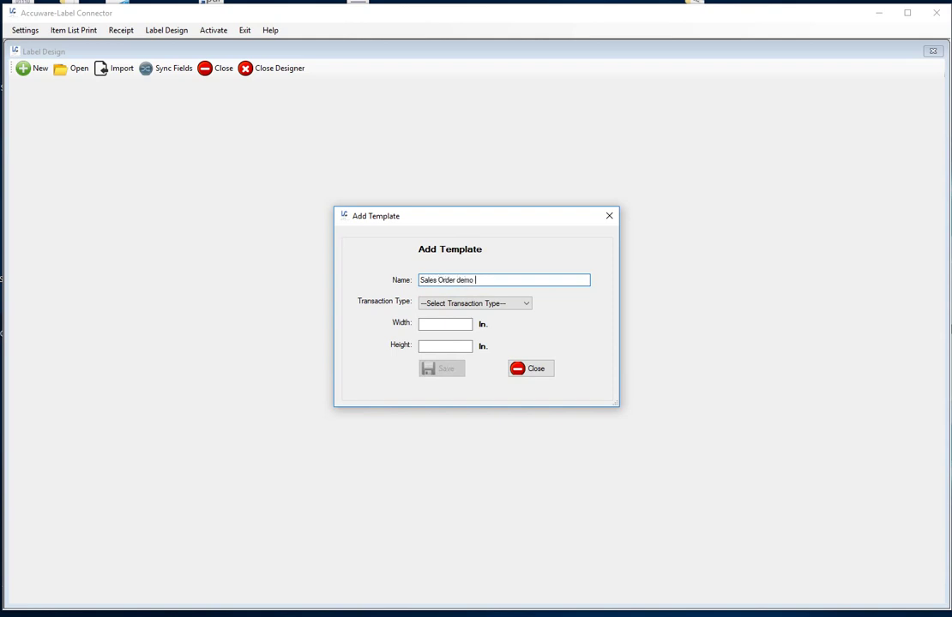
click(441, 305)
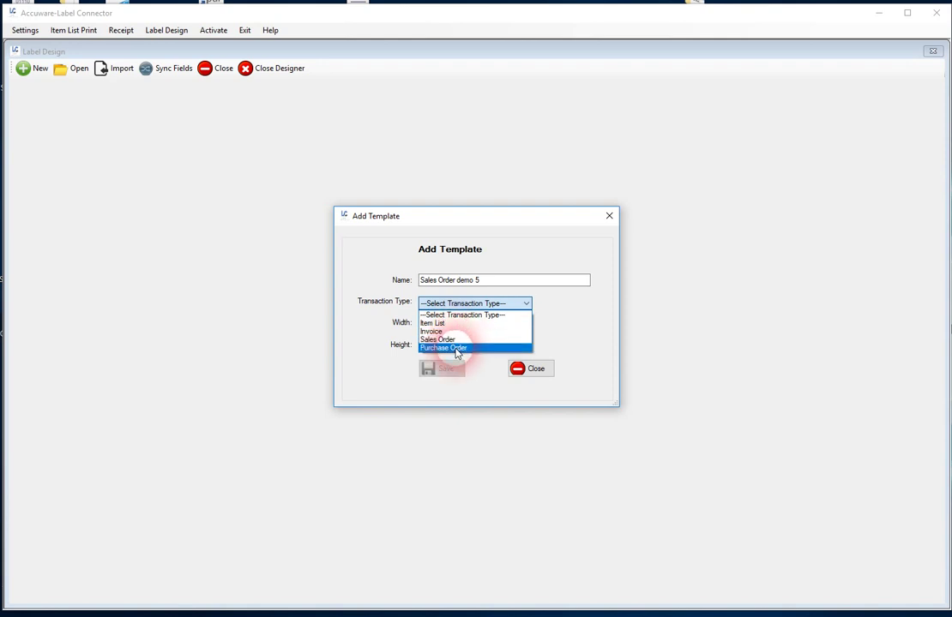
click(450, 339)
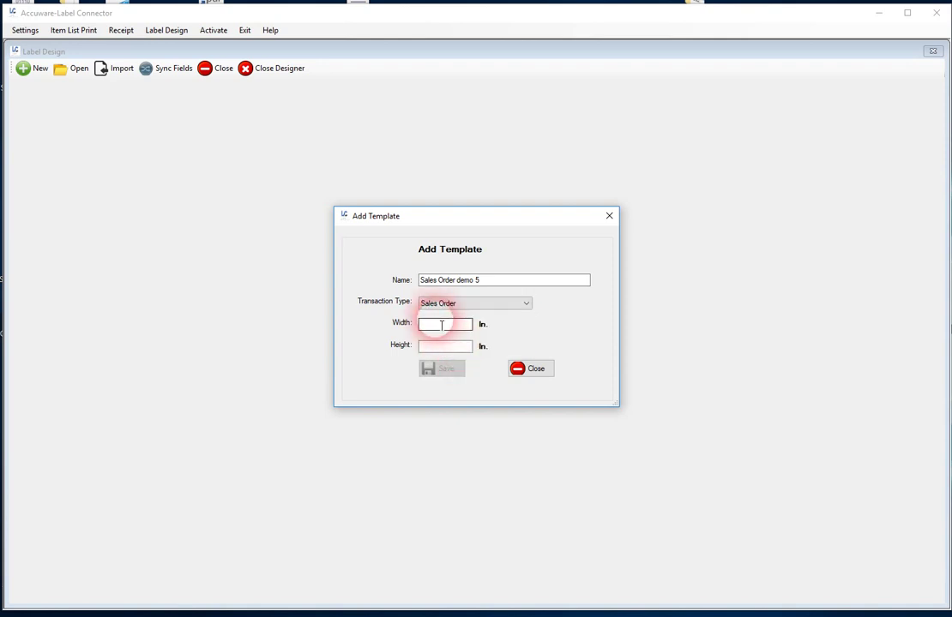
click(444, 328)
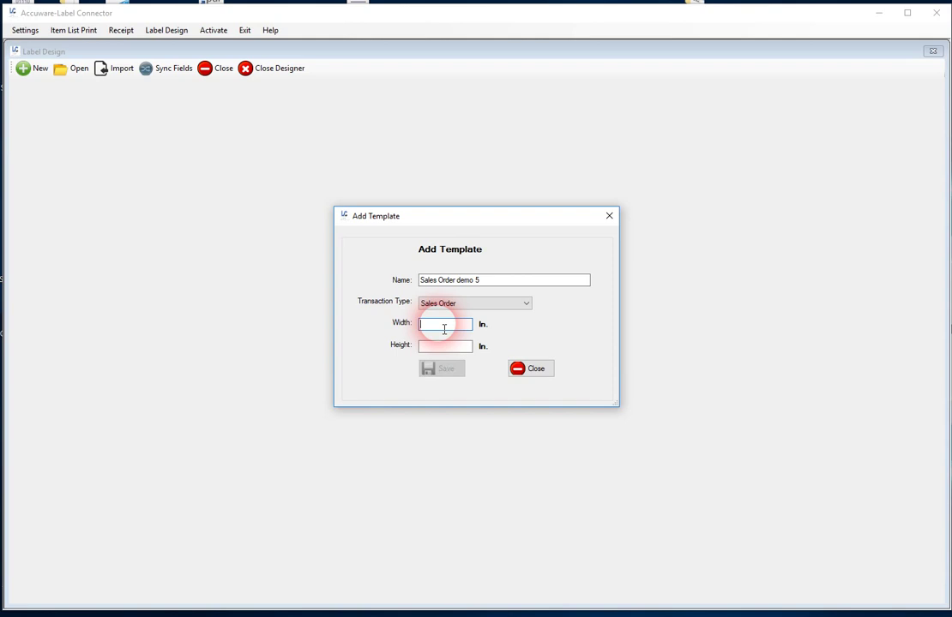
text(4)
click(437, 350)
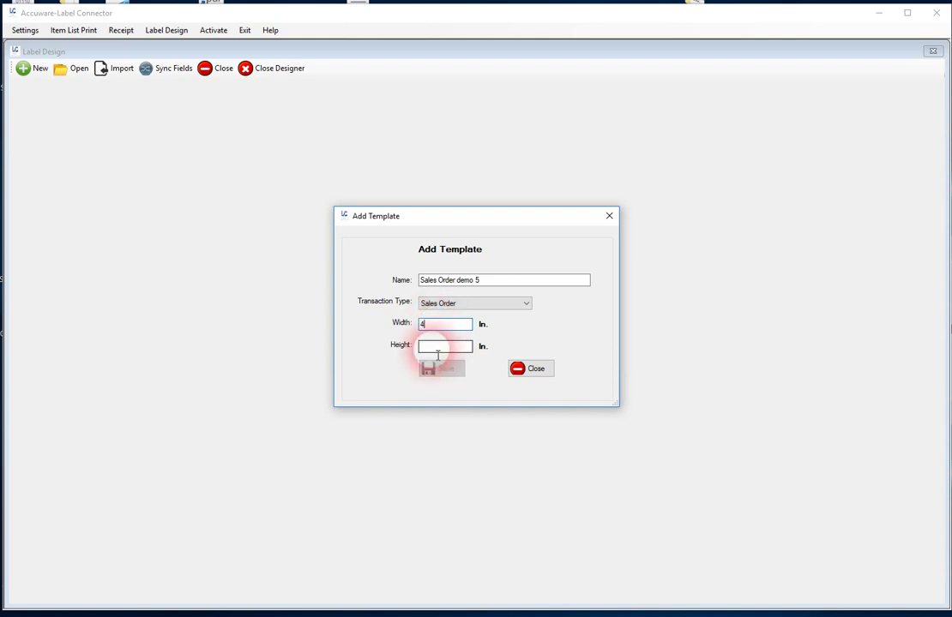
text(3)
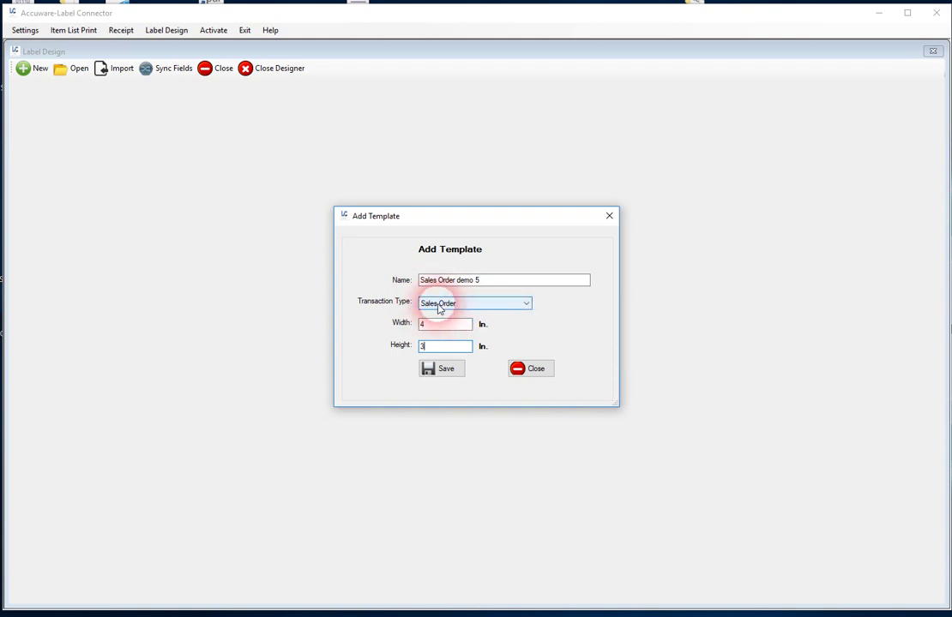
click(447, 371)
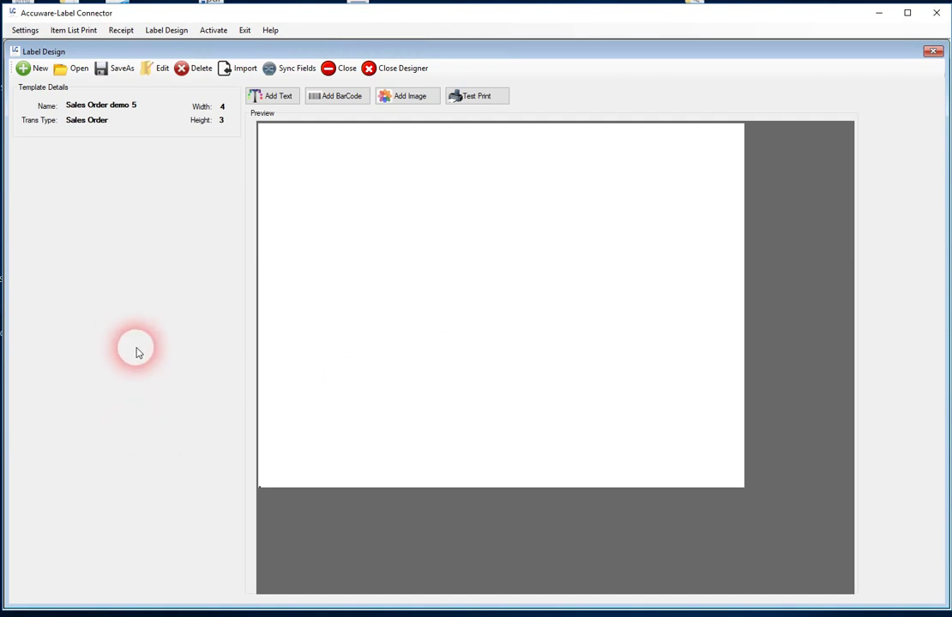
- Add Nike.png from the Desktop as a label image with width 1
click(405, 98)
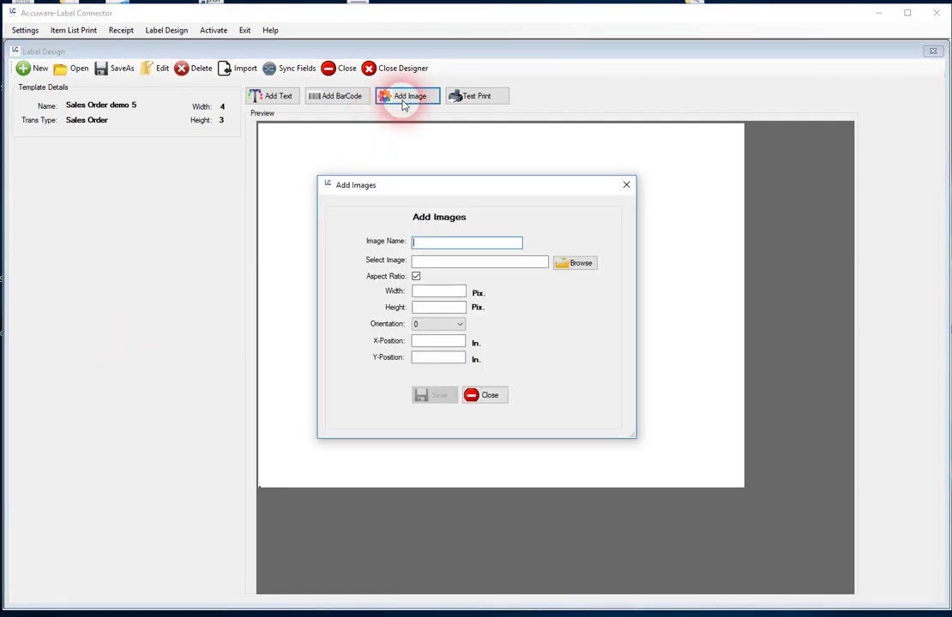
click(574, 266)
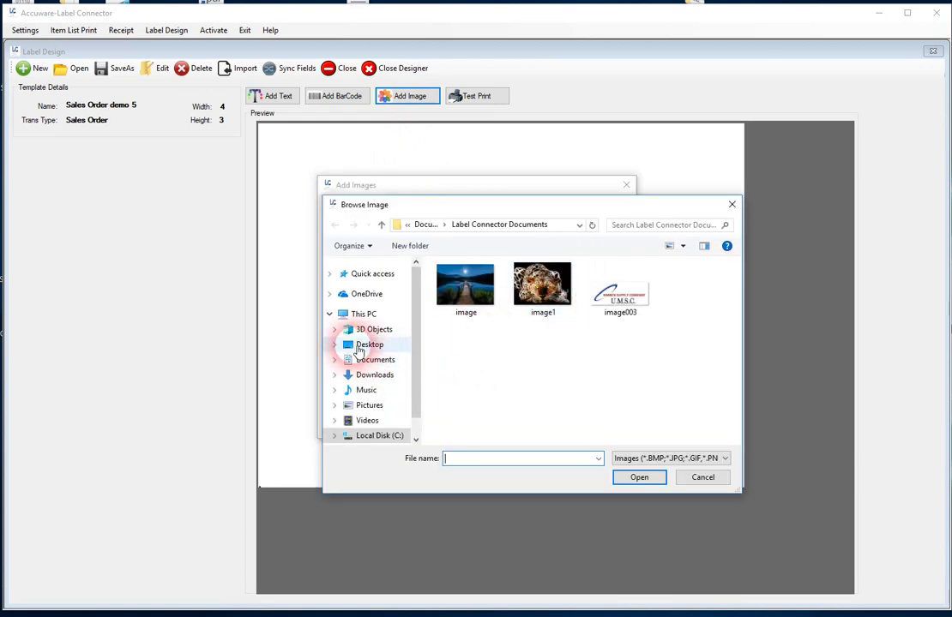
click(351, 345)
drag(738, 320, 730, 410)
click(479, 427)
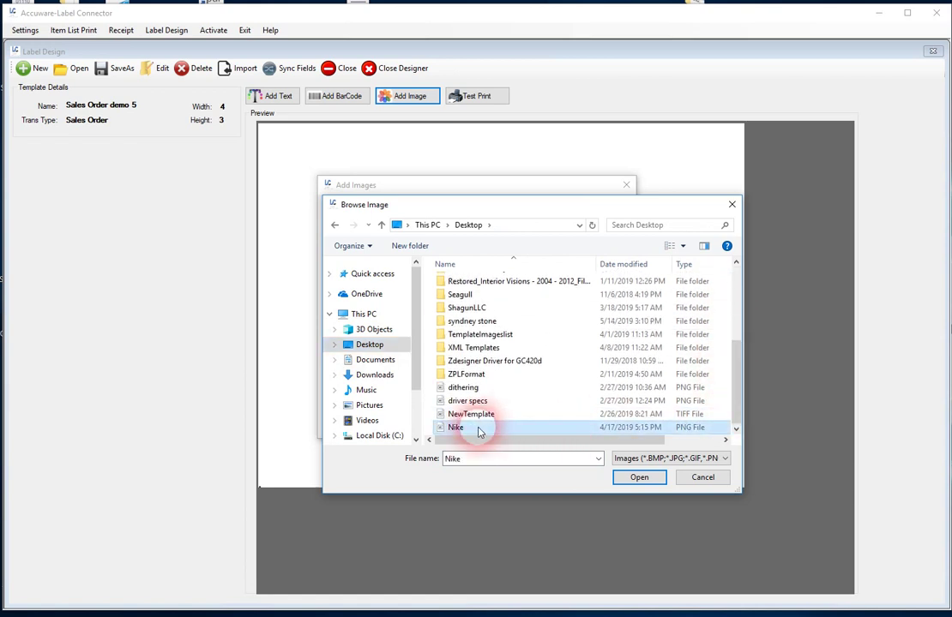
click(638, 477)
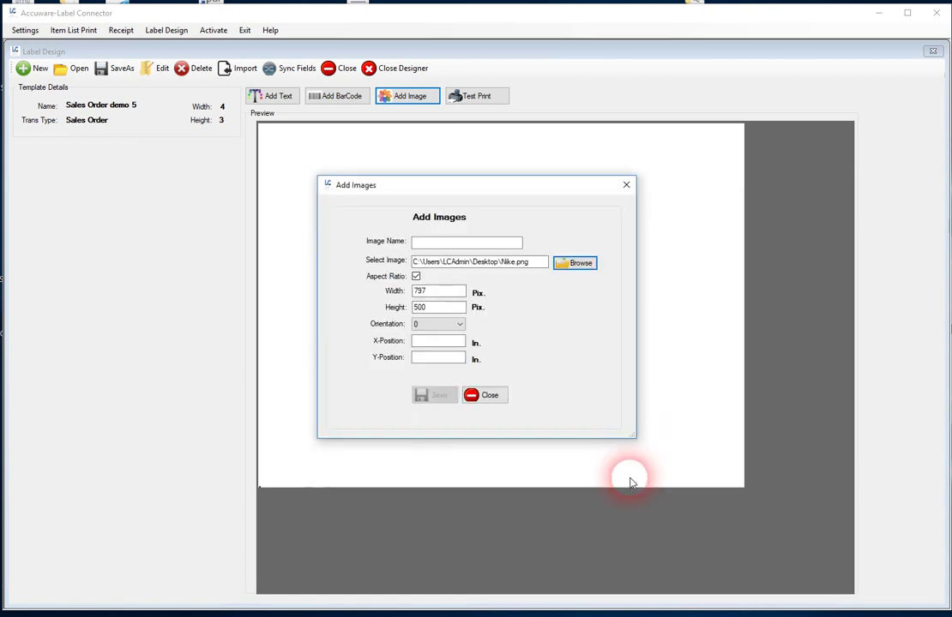
double_click(424, 291)
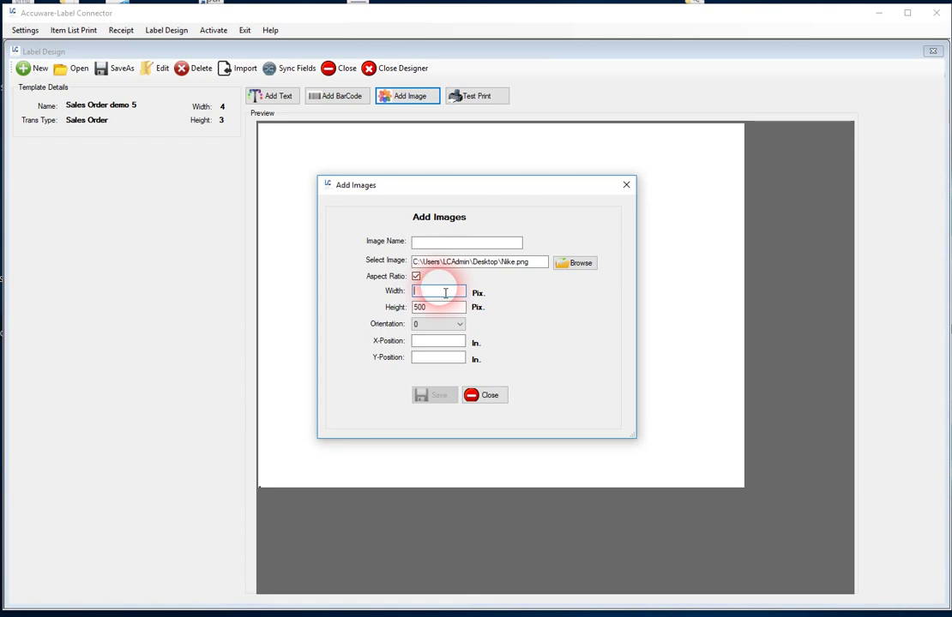
text(100)
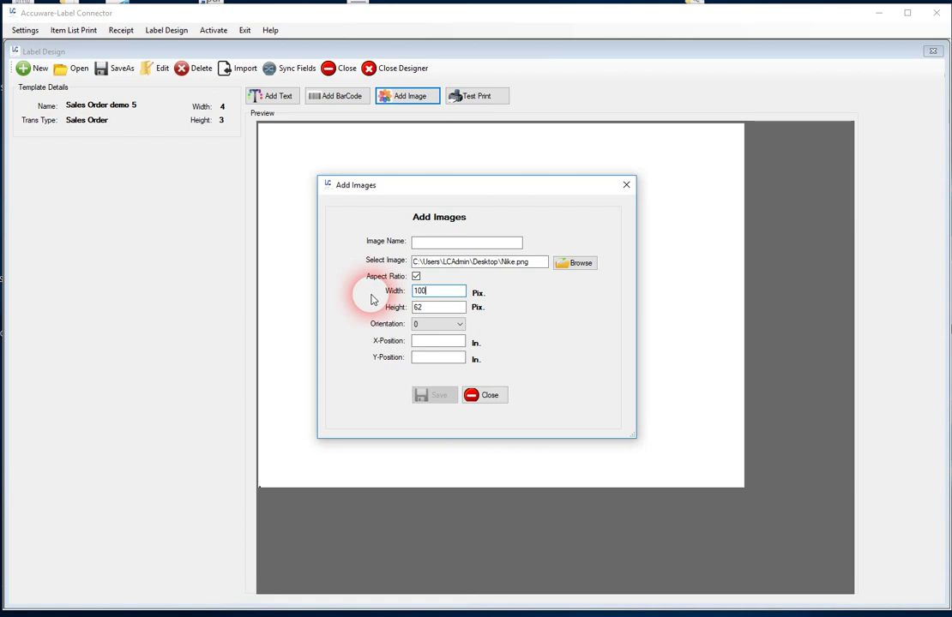
- Name the image 'Nike Image', place it at X .25, Y 2, and save
click(438, 247)
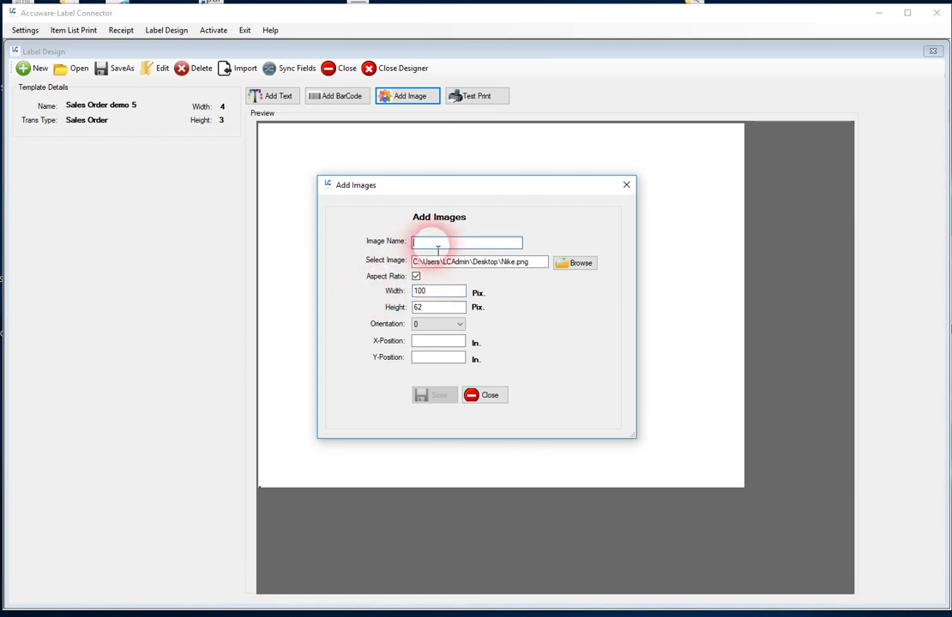
text(Nike Ima)
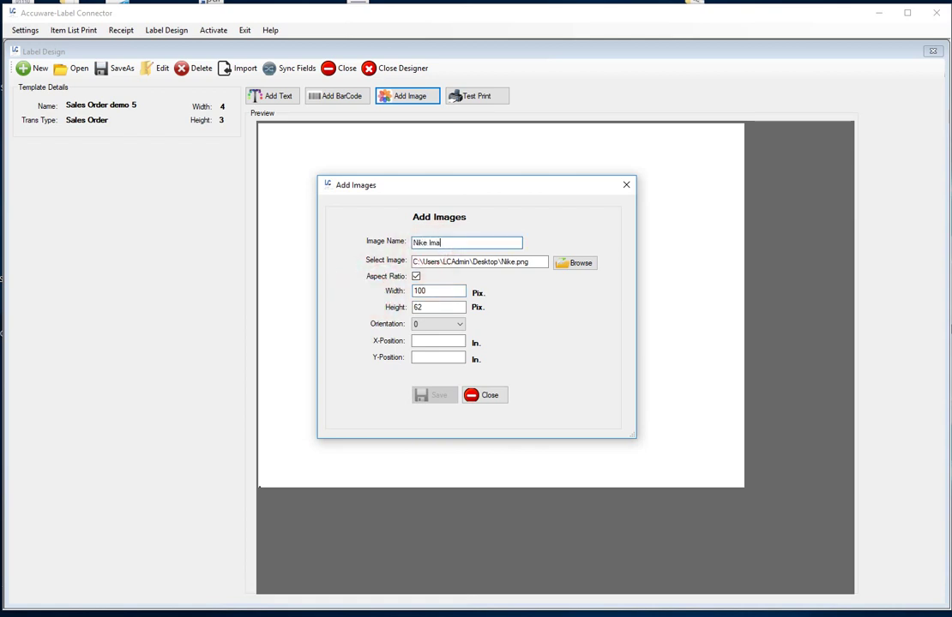
text(ge)
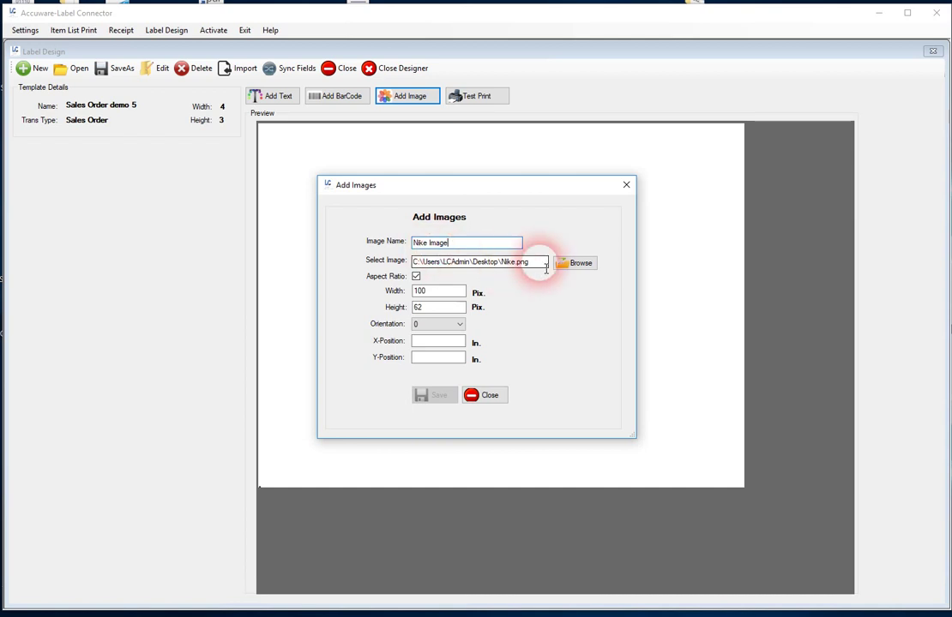
click(447, 346)
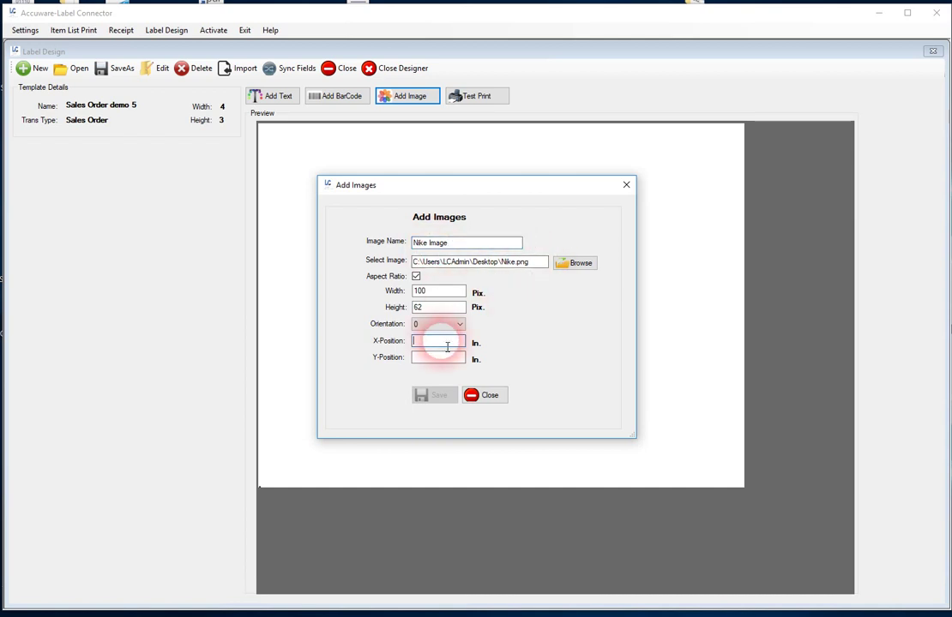
text(.25)
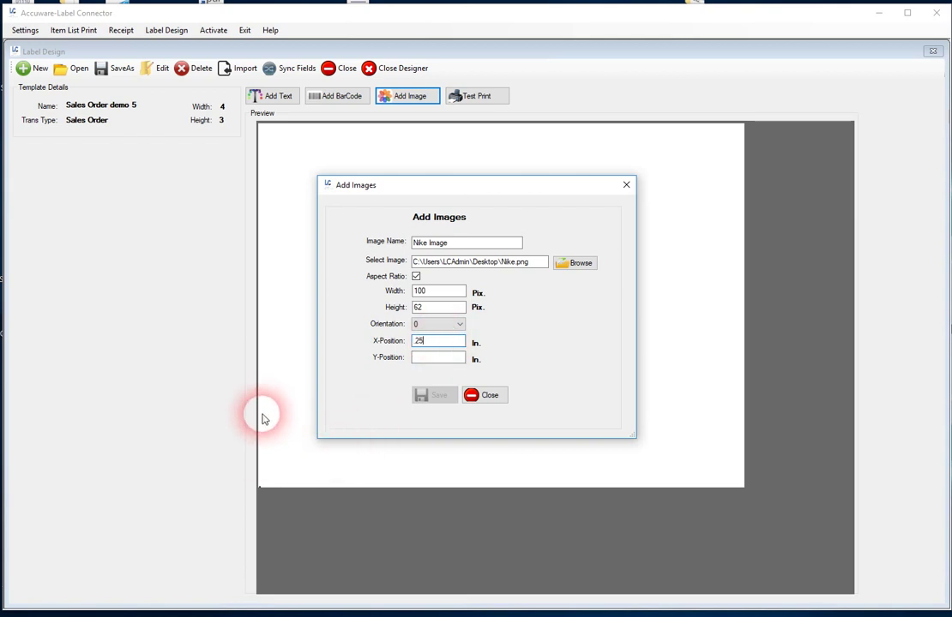
click(426, 364)
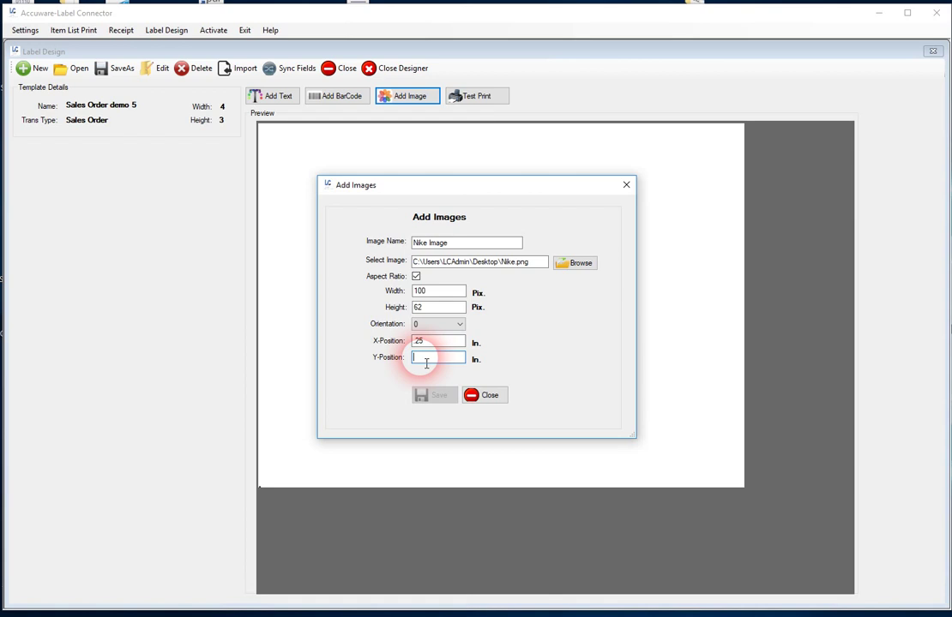
text(2)
click(435, 398)
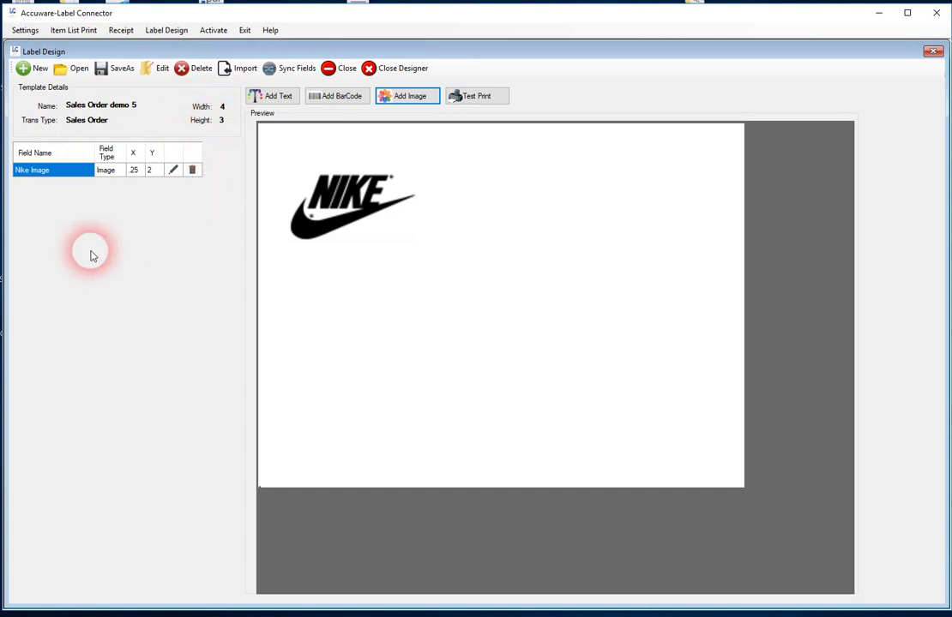
- Start a text field named 'Item' with Item # as its data source
click(266, 99)
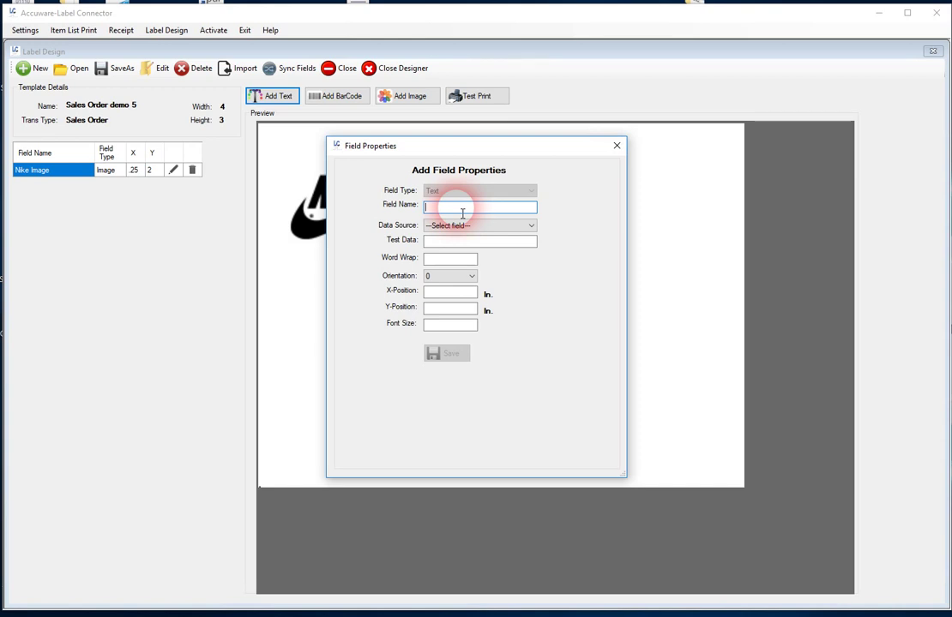
text(Item)
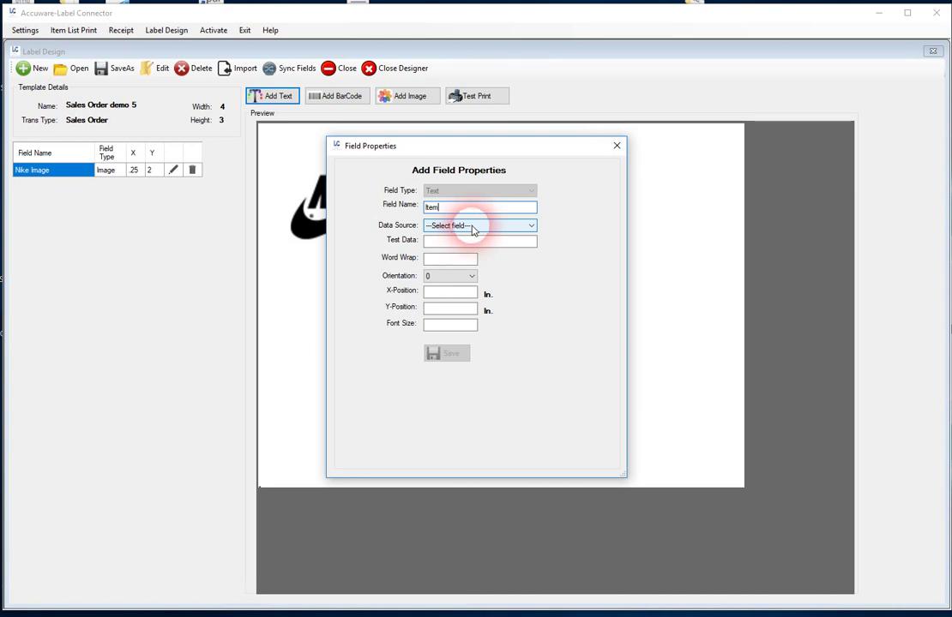
click(472, 230)
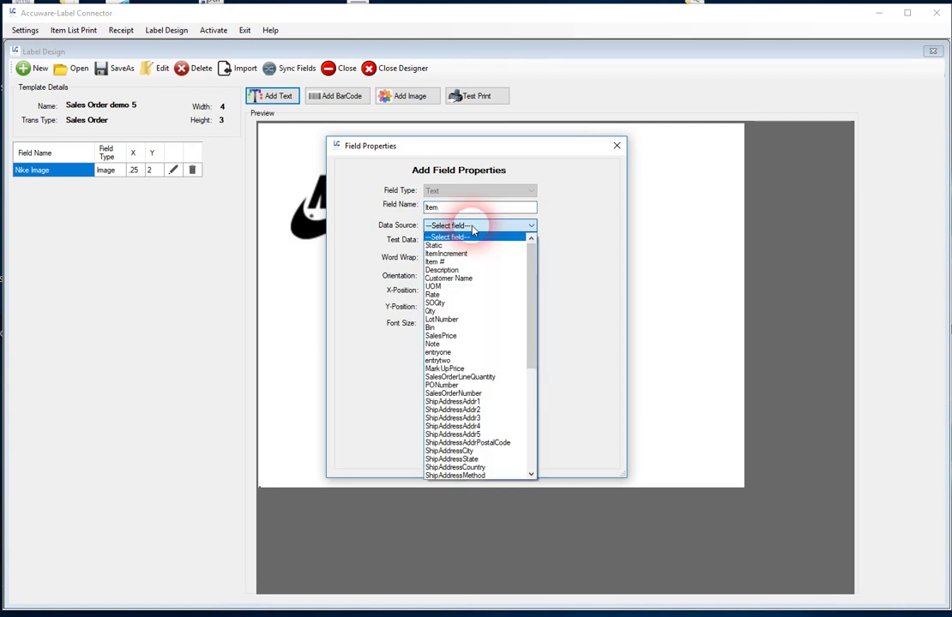
click(440, 262)
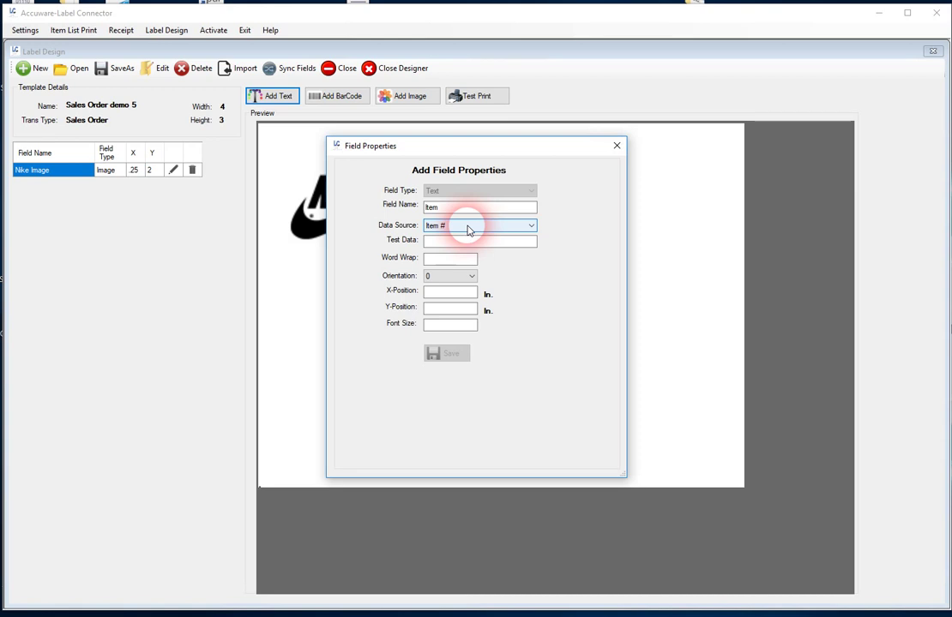
click(467, 228)
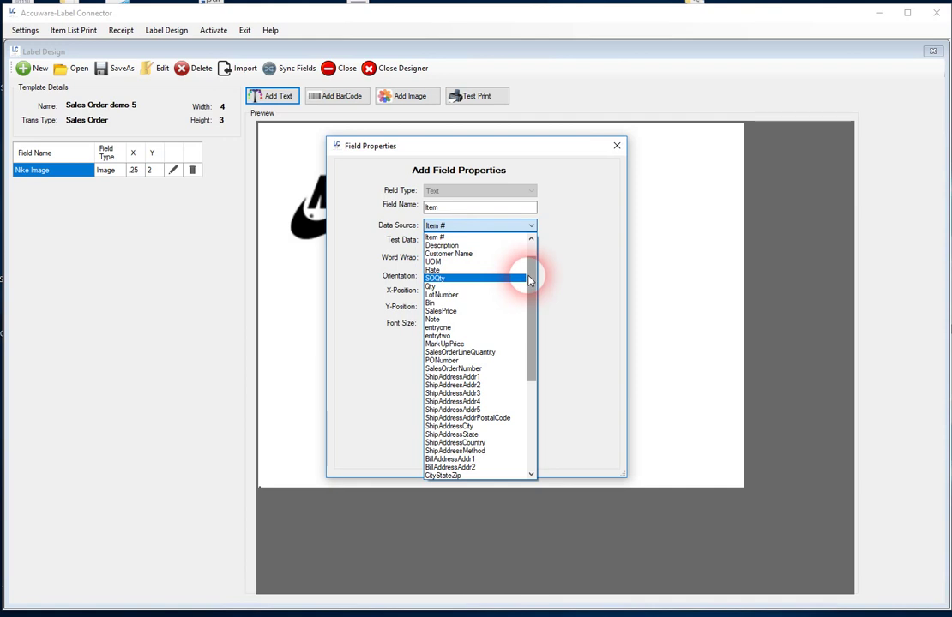
mouse_move(528, 296)
mouse_down()
mouse_move(530, 411)
mouse_move(526, 281)
mouse_up()
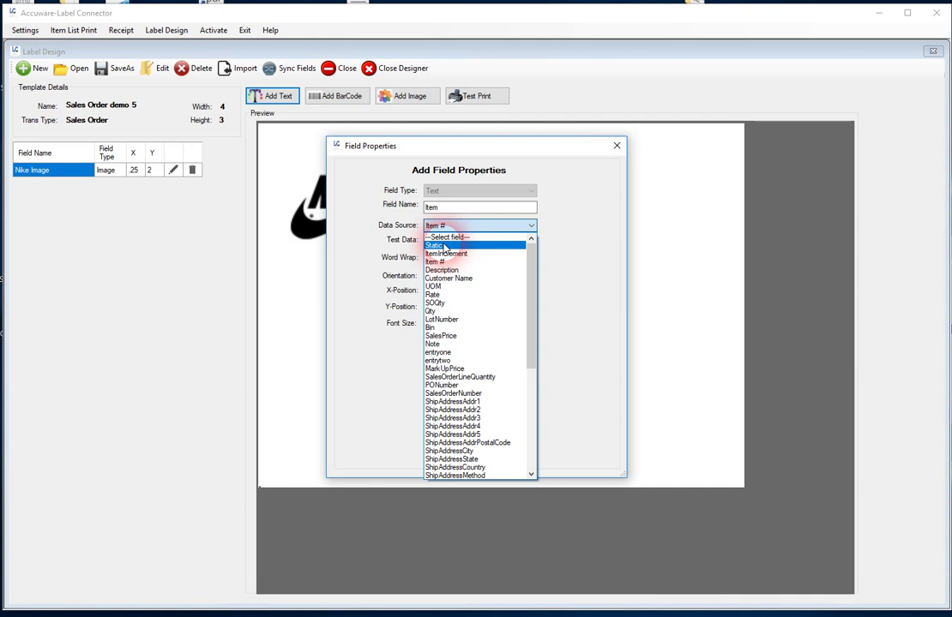
click(435, 262)
click(453, 244)
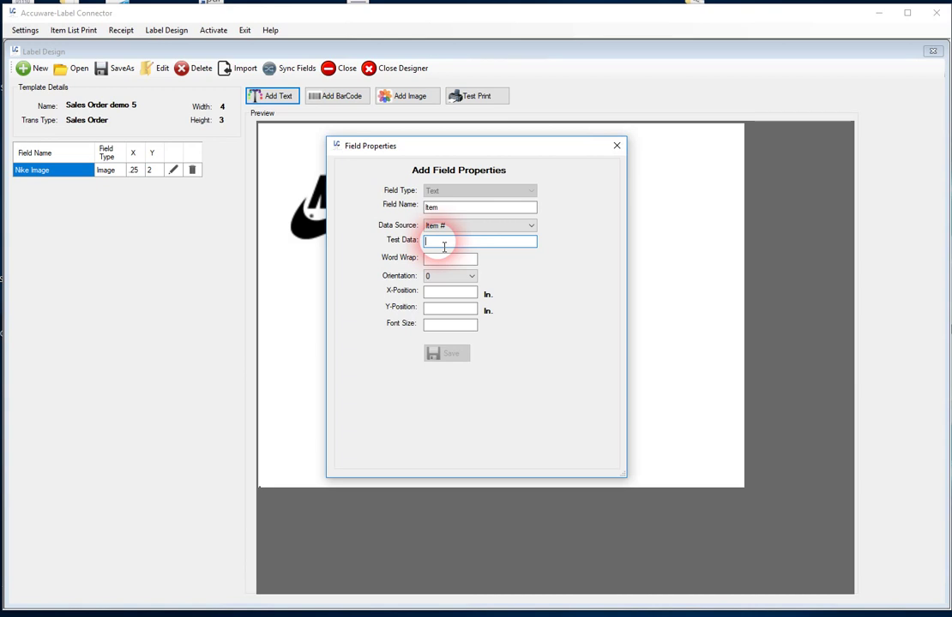
text(123456)
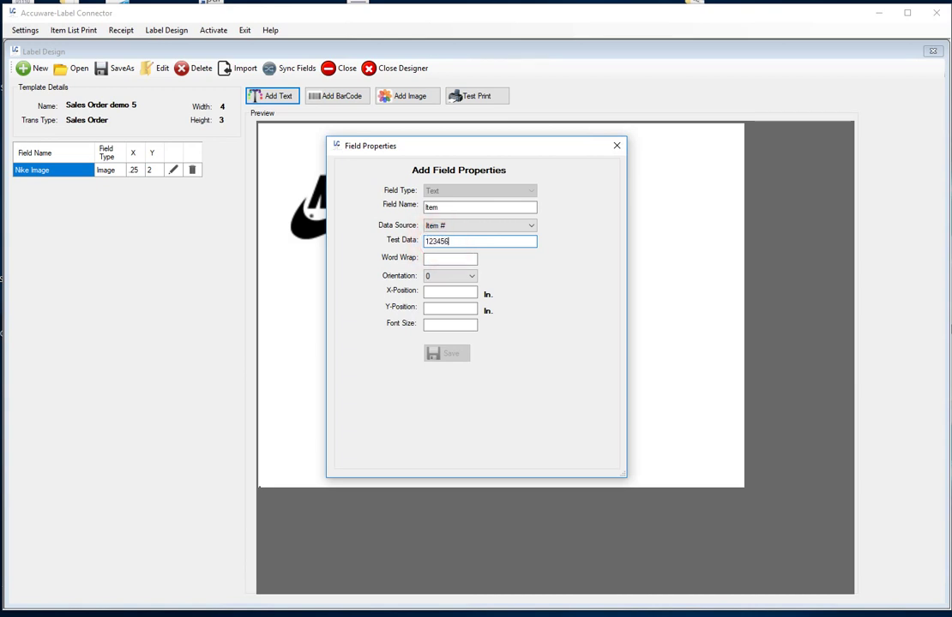
text(7890)
click(440, 258)
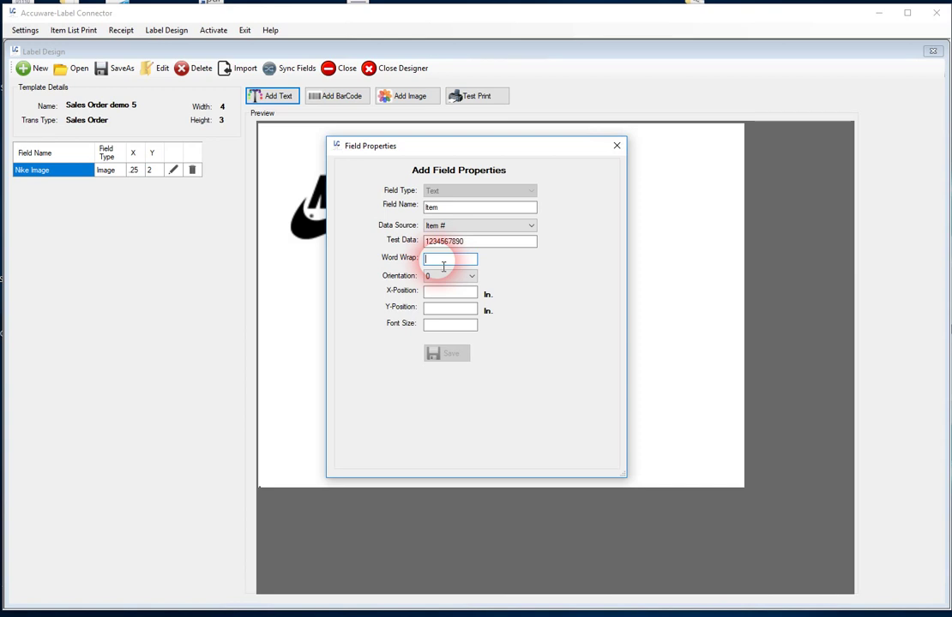
click(439, 295)
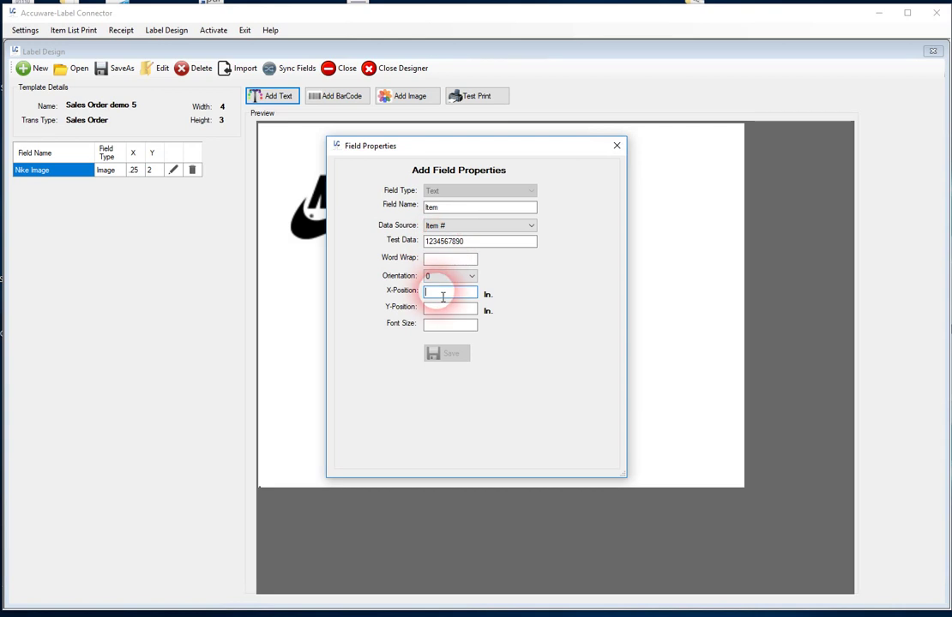
text(.25)
click(449, 310)
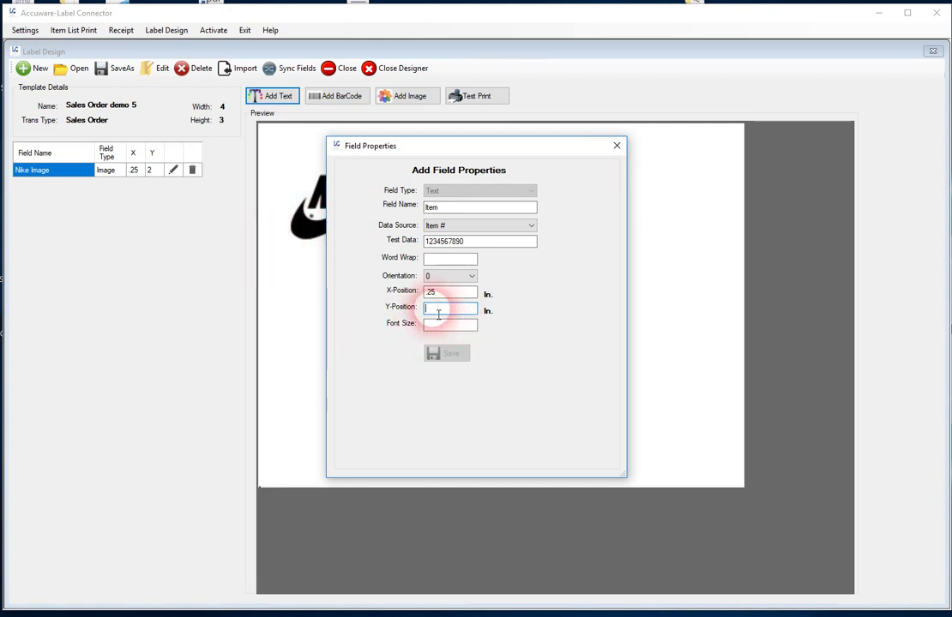
text(1.5)
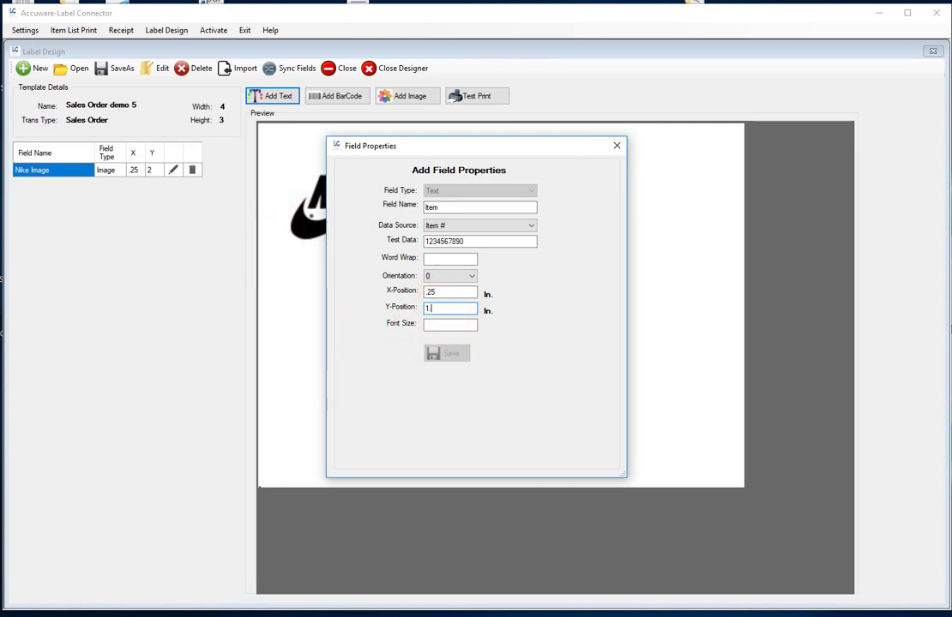
click(435, 324)
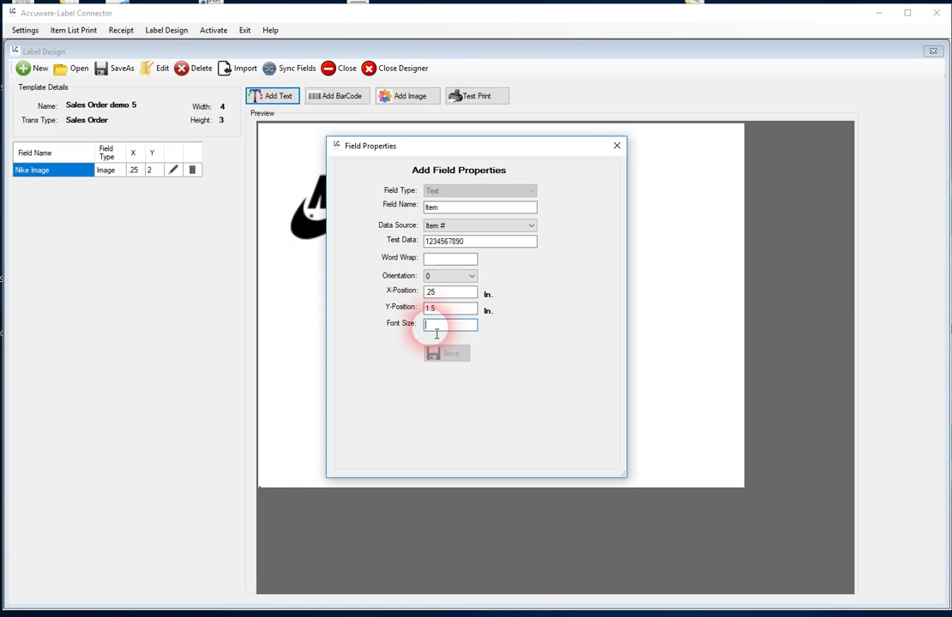
text(16)
click(446, 353)
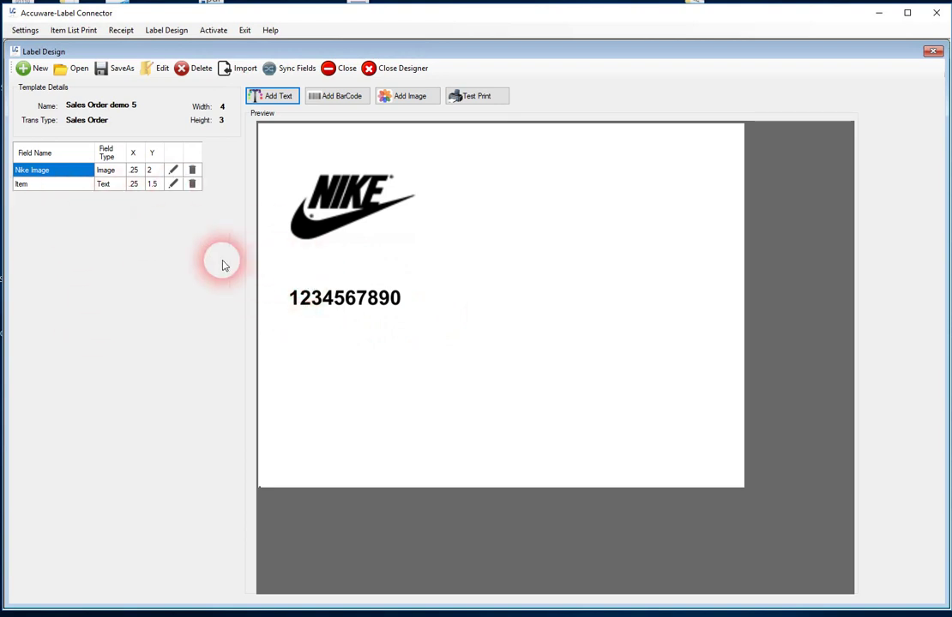
- Change the Item field's Y position from 1.5 to 1.25 and save
click(174, 184)
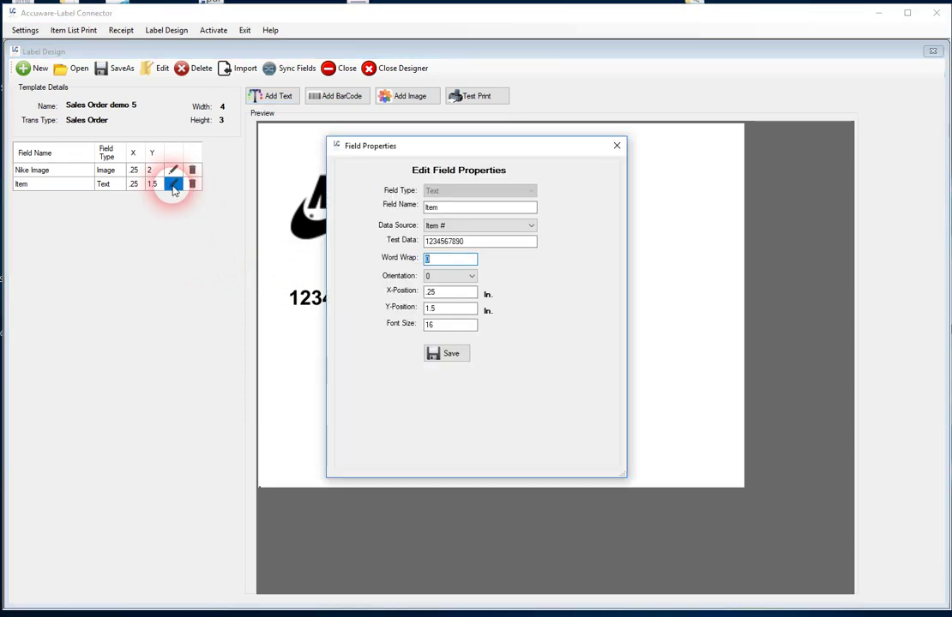
click(443, 311)
key(BackSpace)
text(25)
click(441, 353)
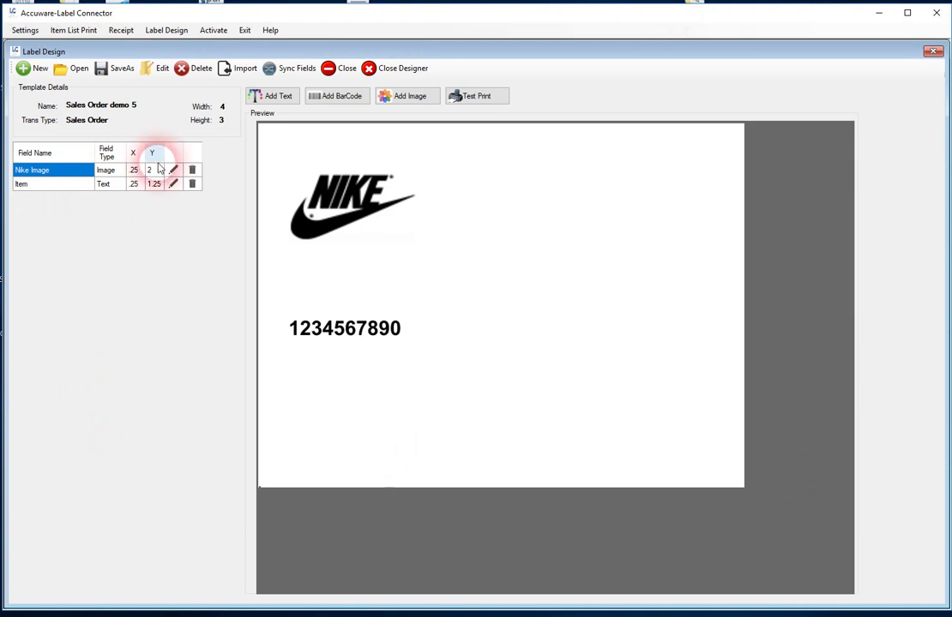
- Start the Barcode1 field with test data 12345 and Other1L as its data source
click(338, 97)
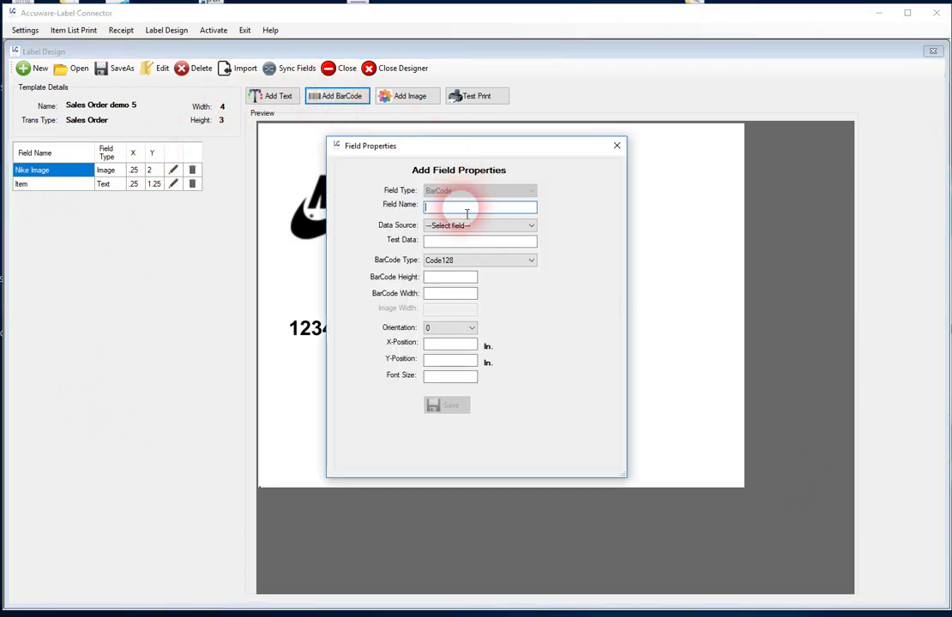
text(Barcode1)
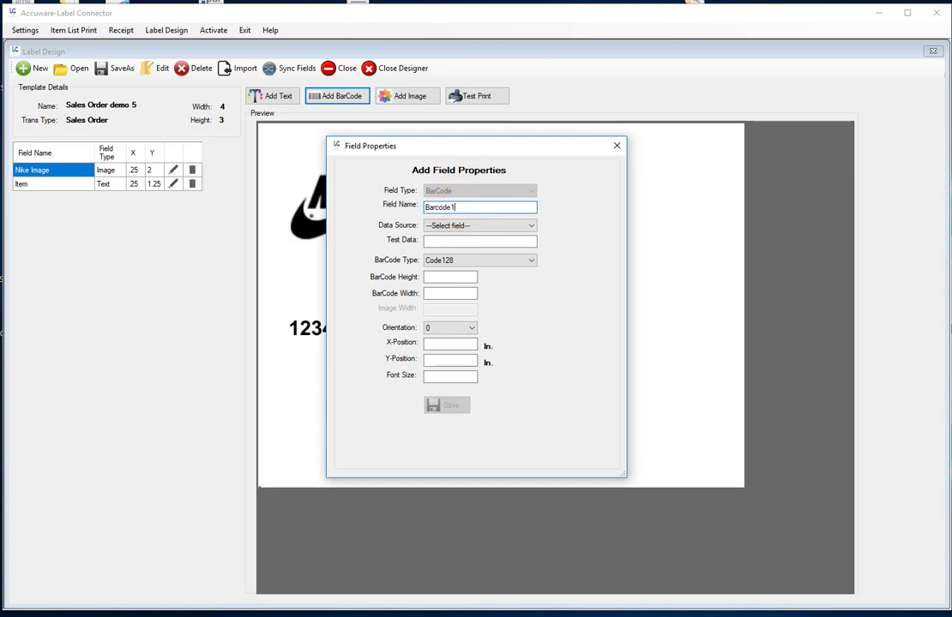
click(461, 226)
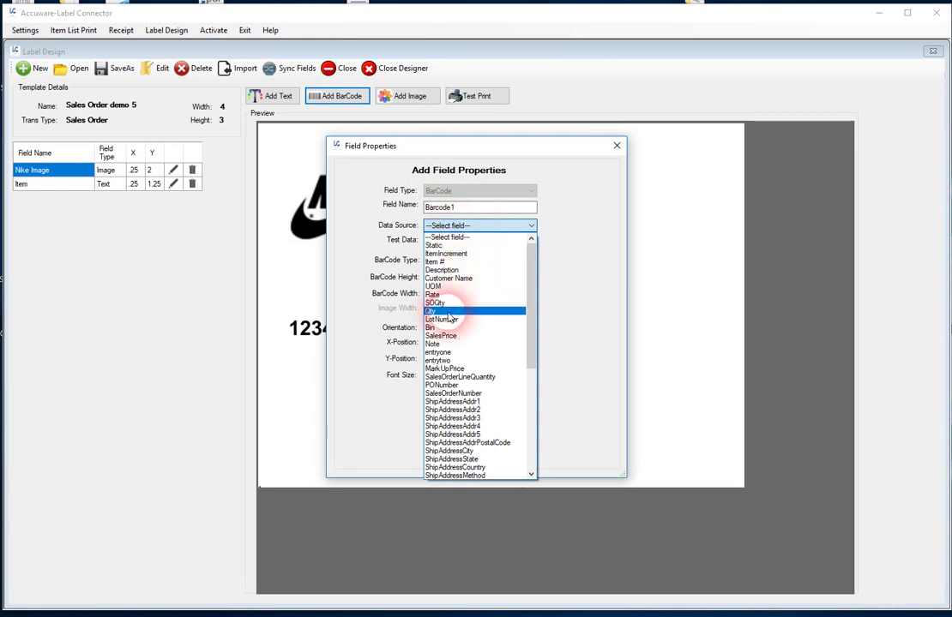
click(445, 319)
click(442, 242)
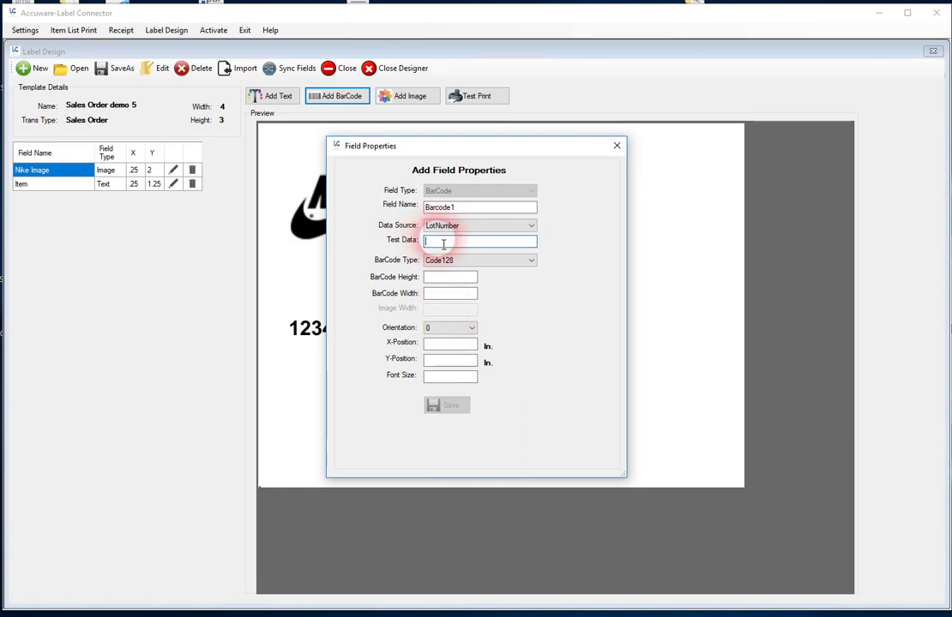
text(12345)
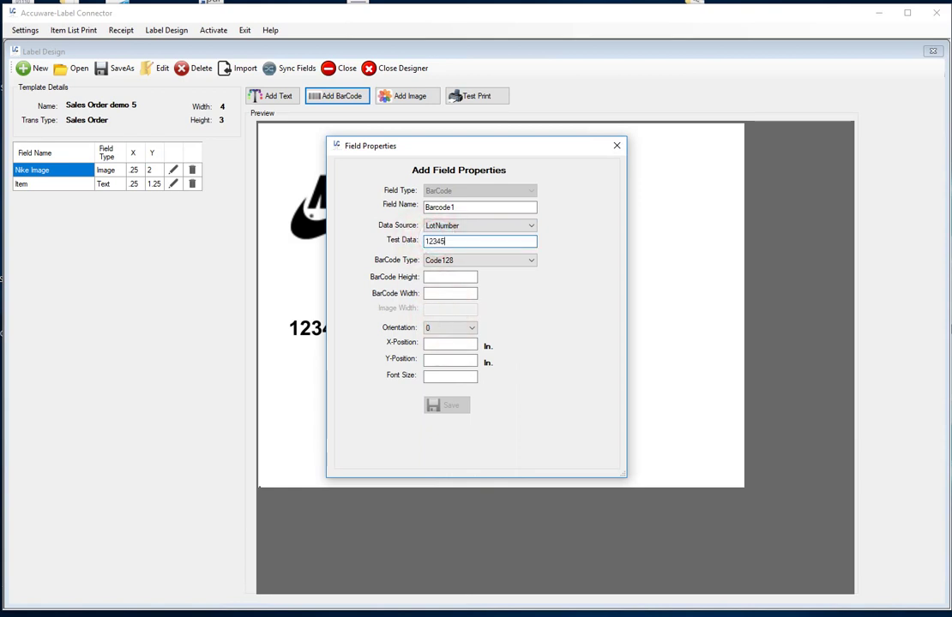
click(468, 225)
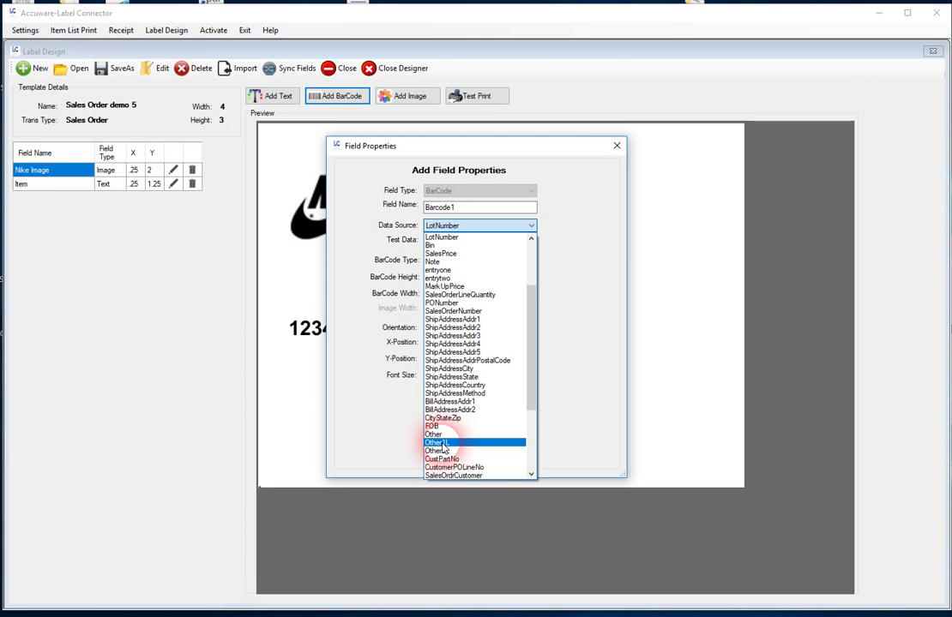
click(442, 443)
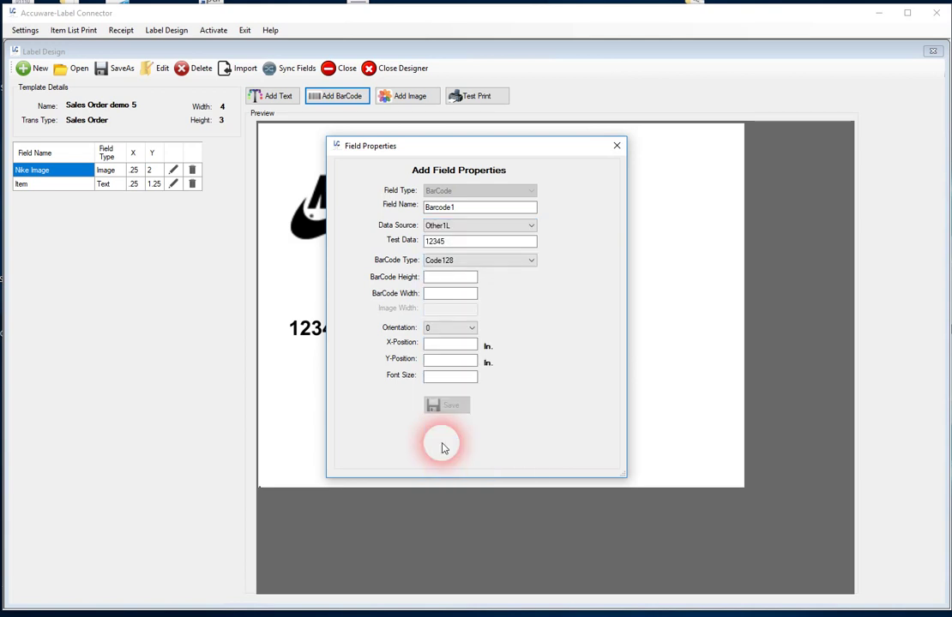
- Keep the Code128 barcode type and set height .5 and width 1.5
click(453, 262)
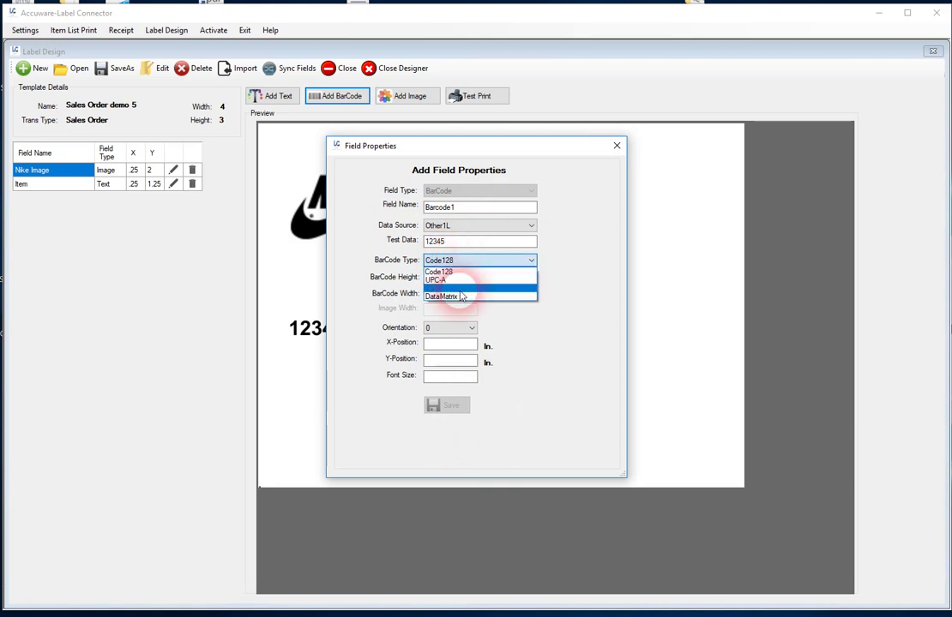
click(449, 273)
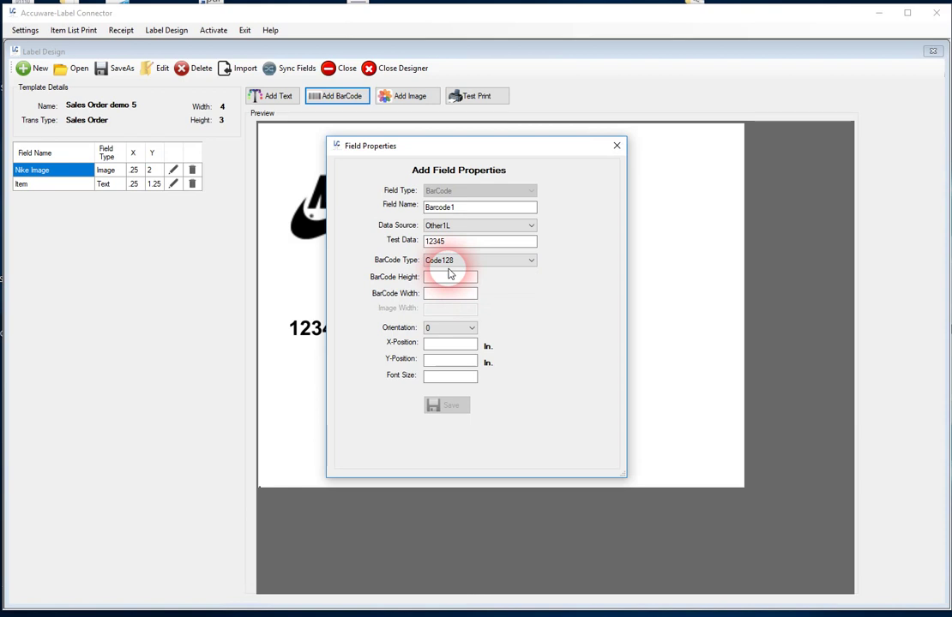
click(463, 244)
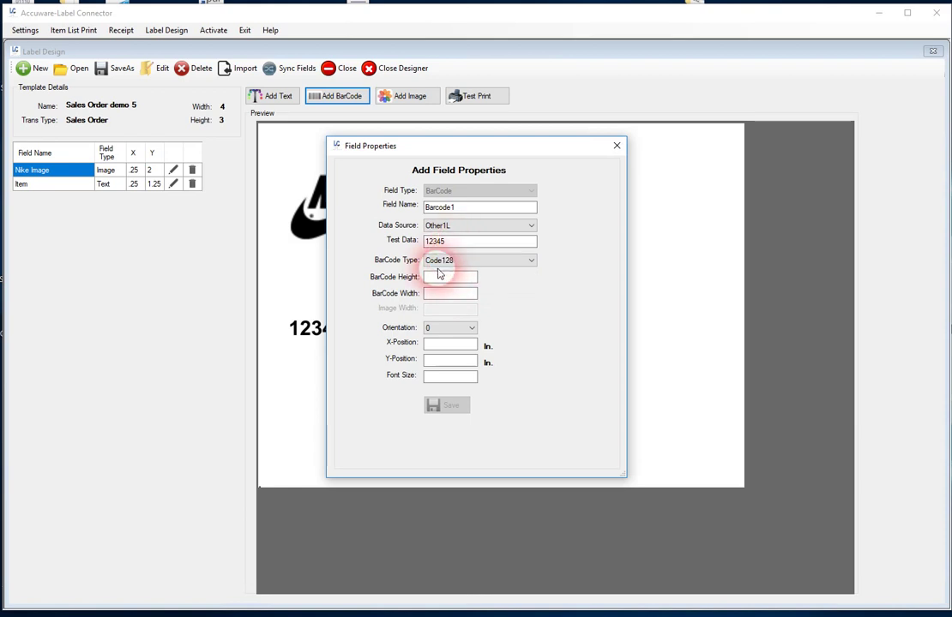
click(442, 281)
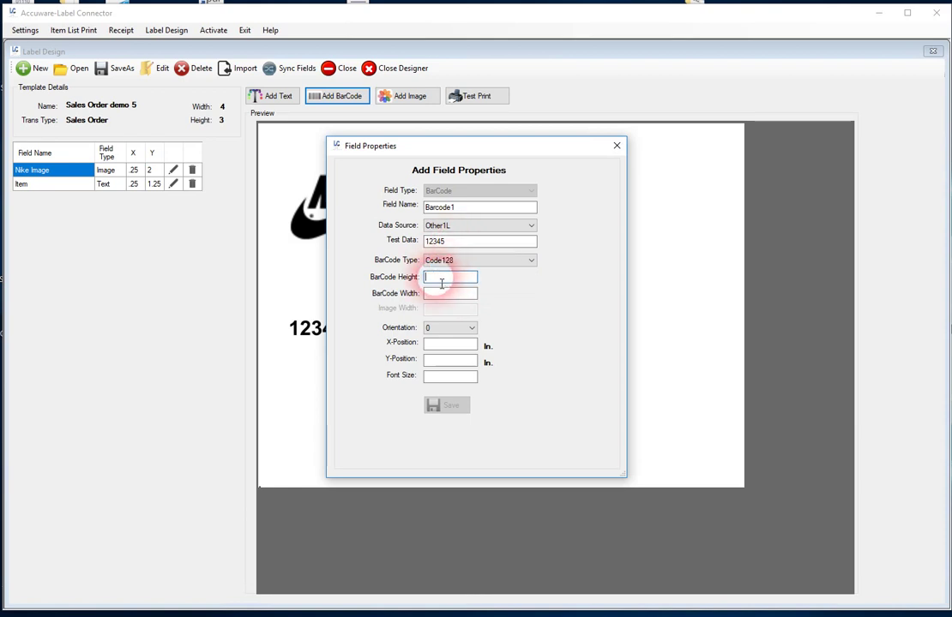
text(.5)
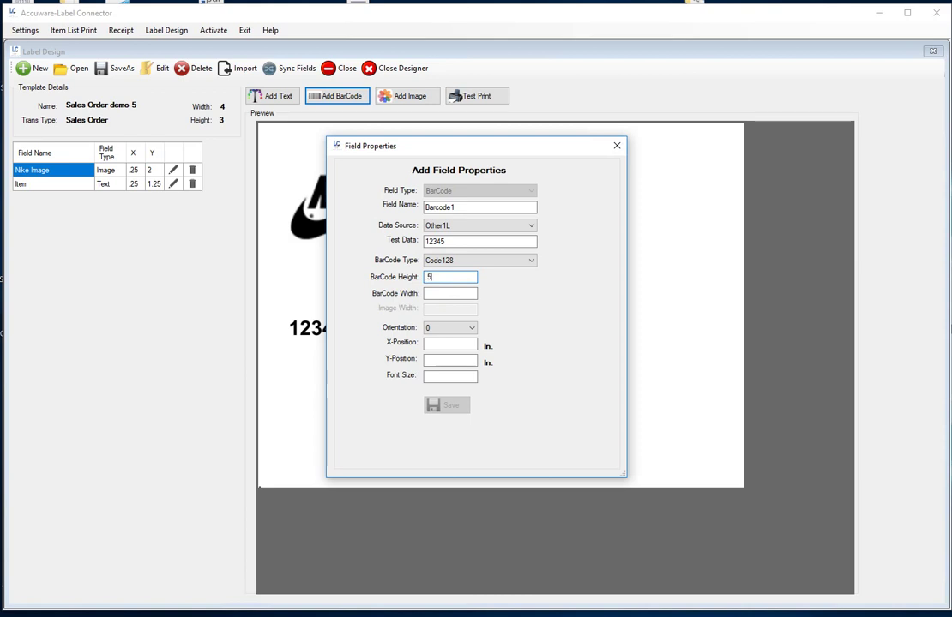
click(445, 295)
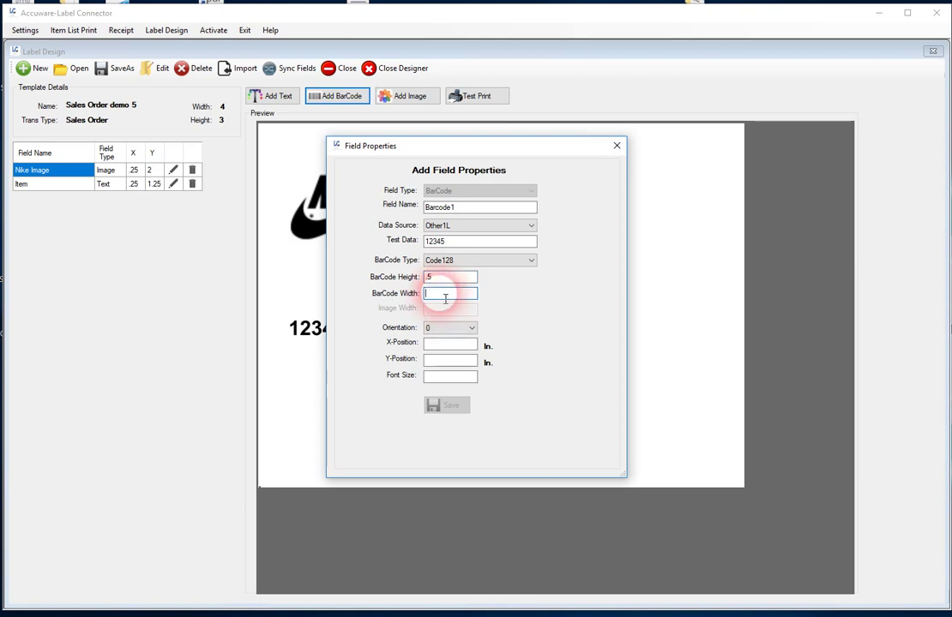
text(1.5)
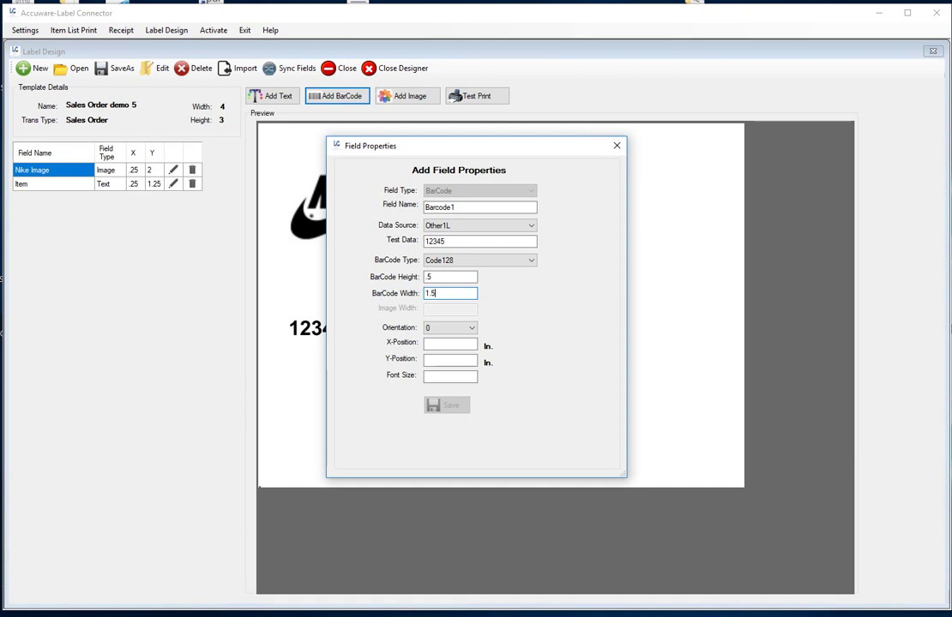
- Position the barcode at X .25, Y .25 with font size 16, and save
click(439, 345)
click(461, 365)
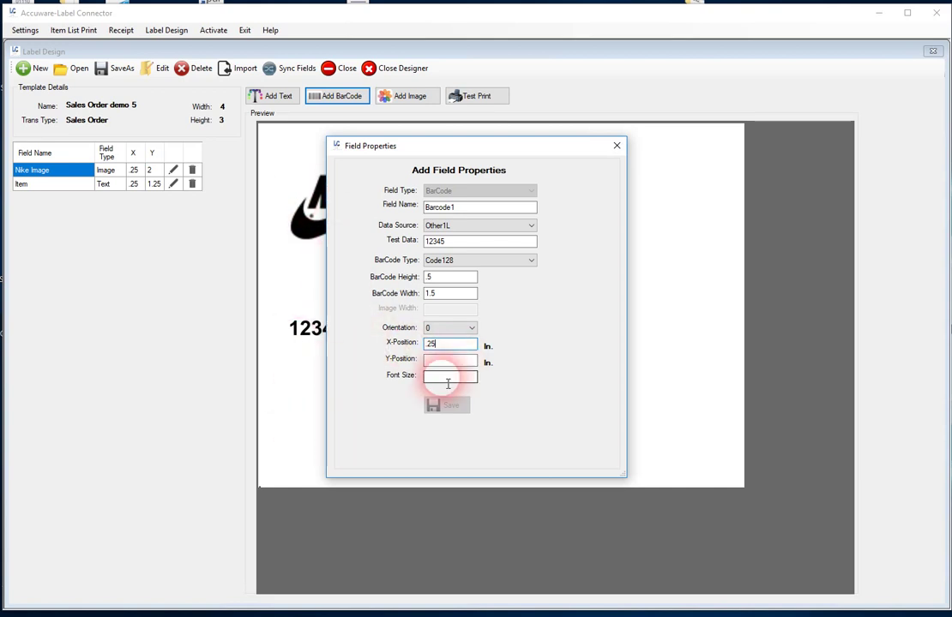
click(444, 364)
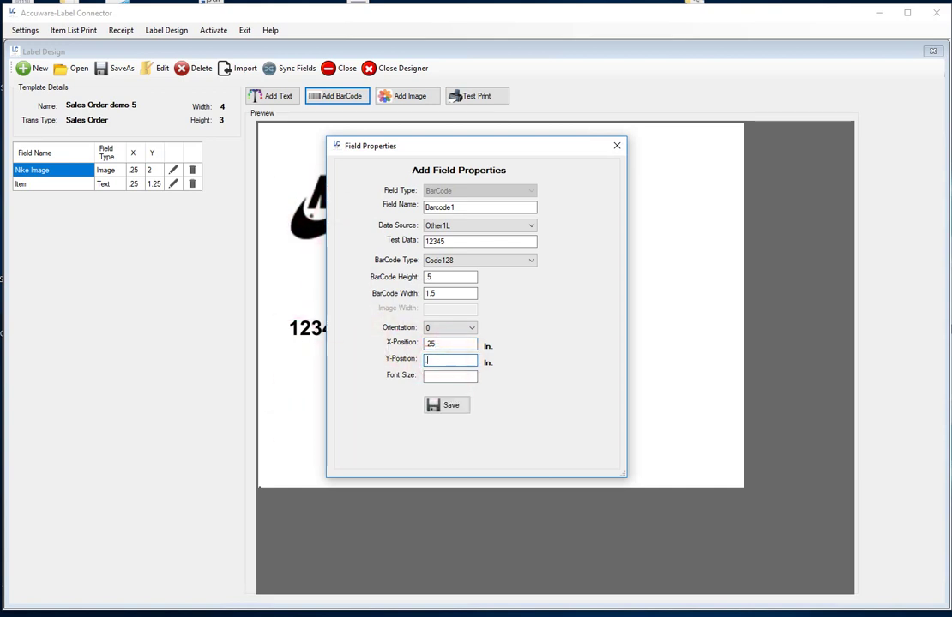
click(437, 379)
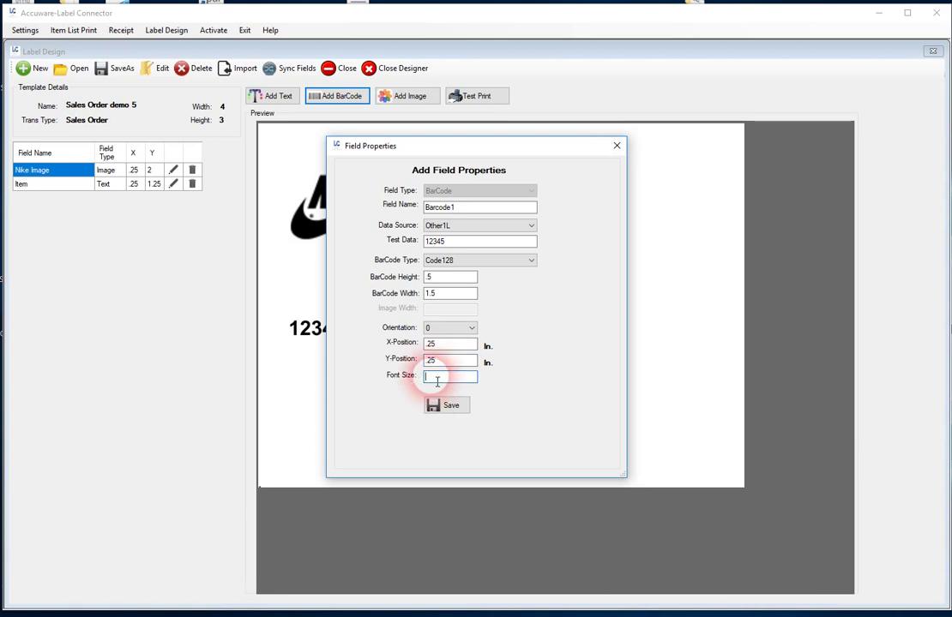
text(16)
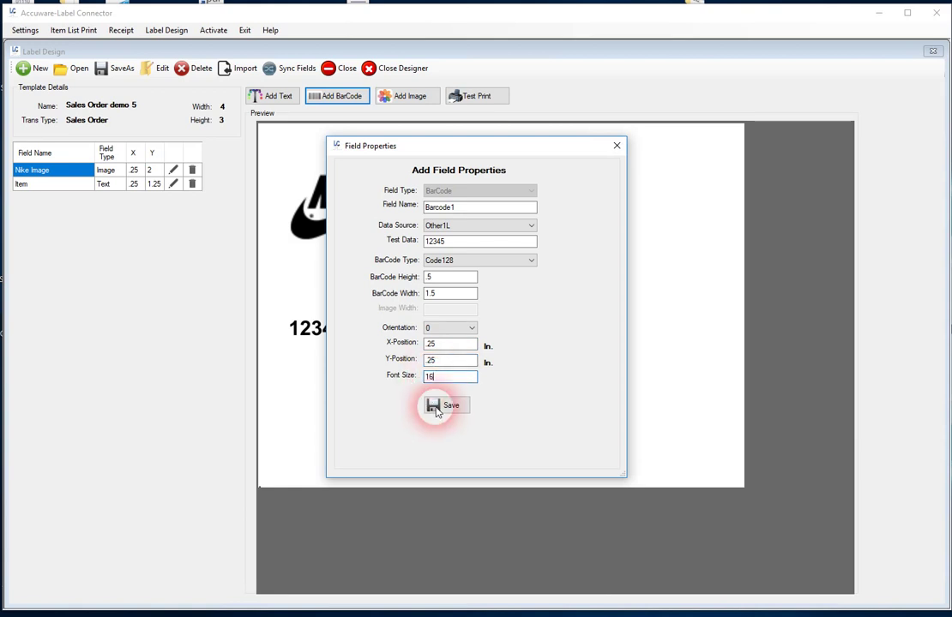
click(446, 406)
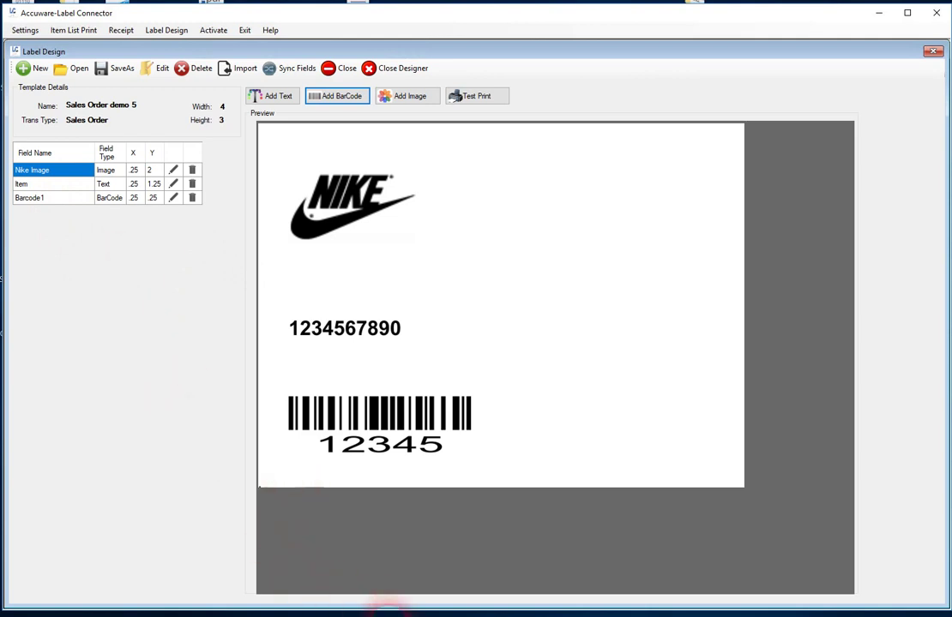
- Bring the QuickBooks window in front of the label designer from the taskbar
click(390, 612)
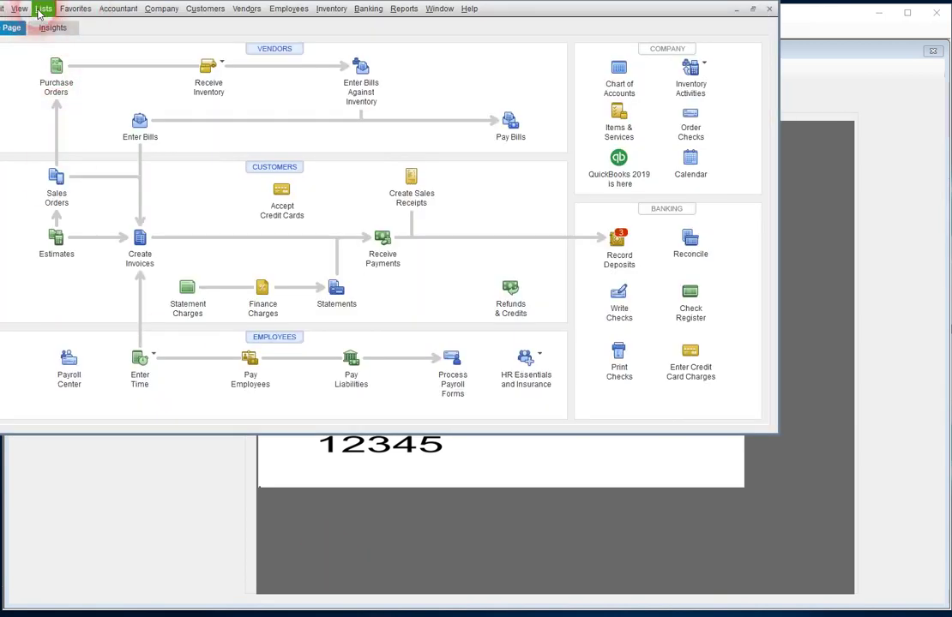
- Open inventory item ANBA-BL from the Item List in its Edit Item window
click(39, 11)
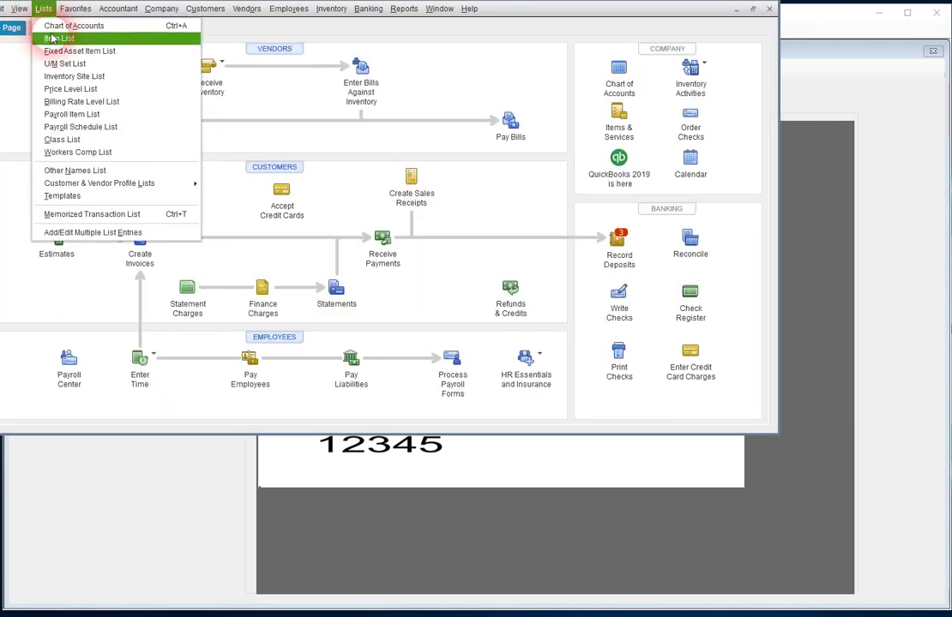
click(54, 38)
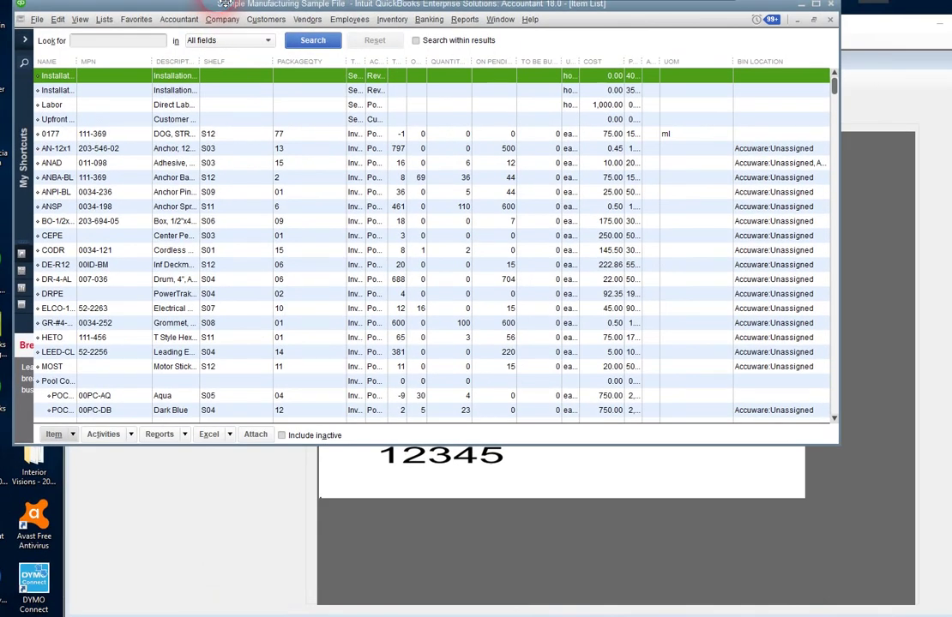
click(56, 178)
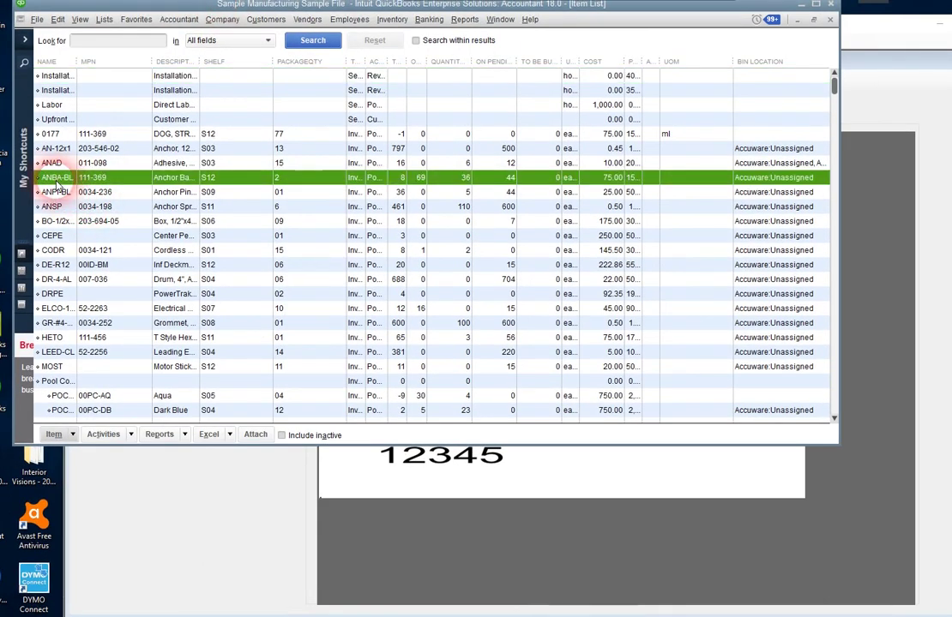
double_click(57, 180)
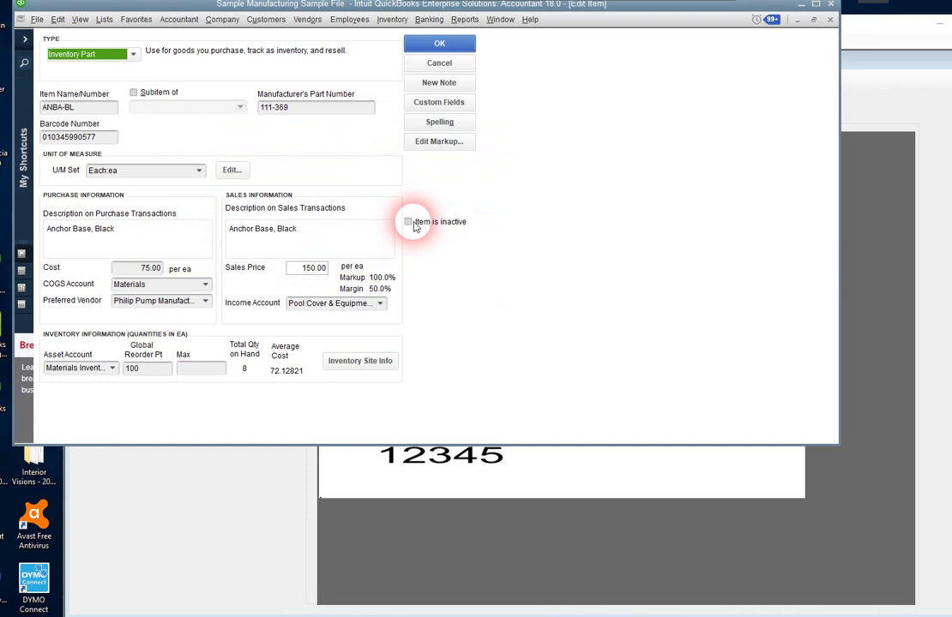
- Check ANBA-BL's custom field values like LOCATION W, SHELF S12 and SALEPRICE 30.00, then close them
click(438, 104)
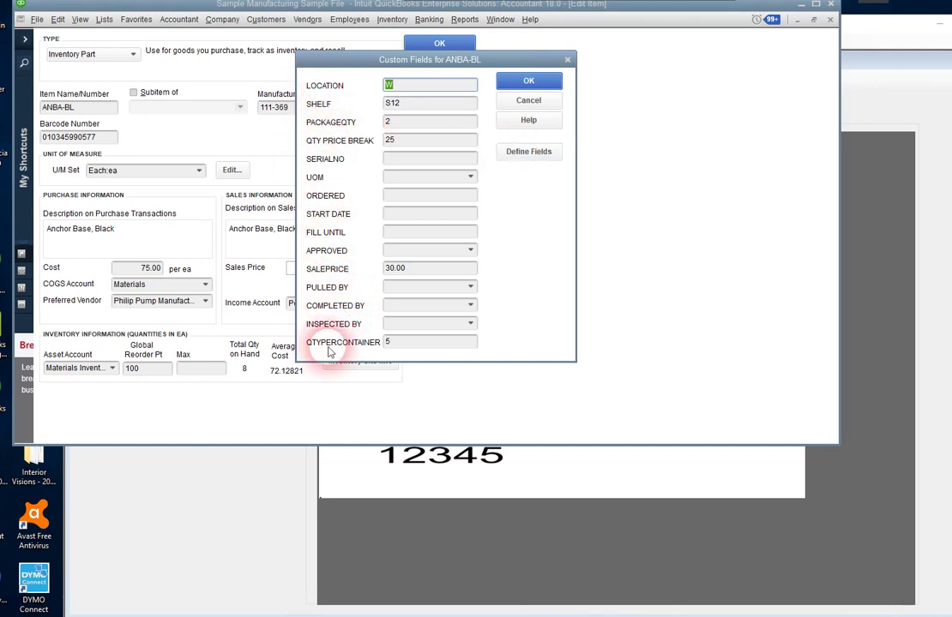
click(528, 152)
click(625, 131)
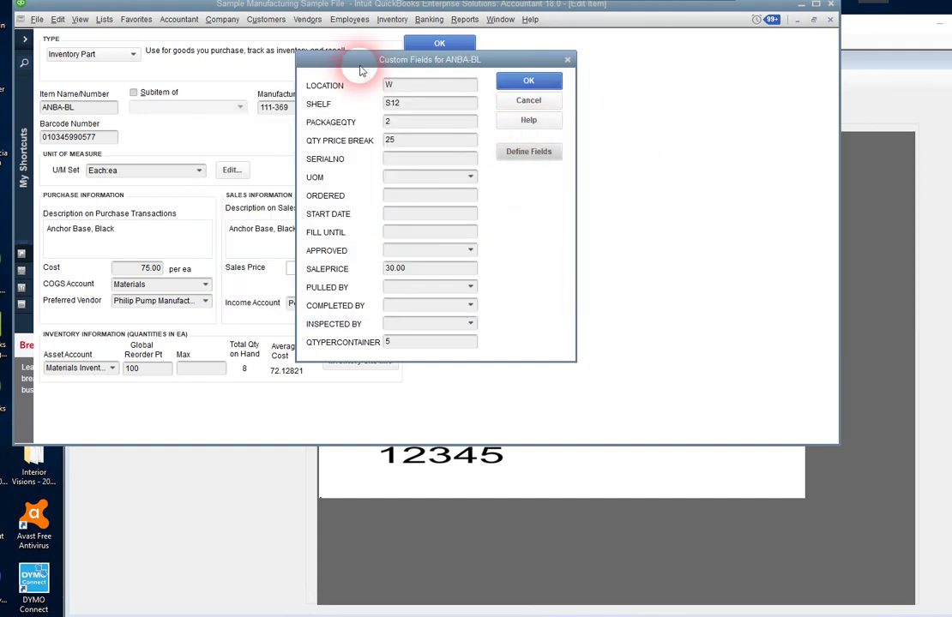
drag(360, 69, 445, 117)
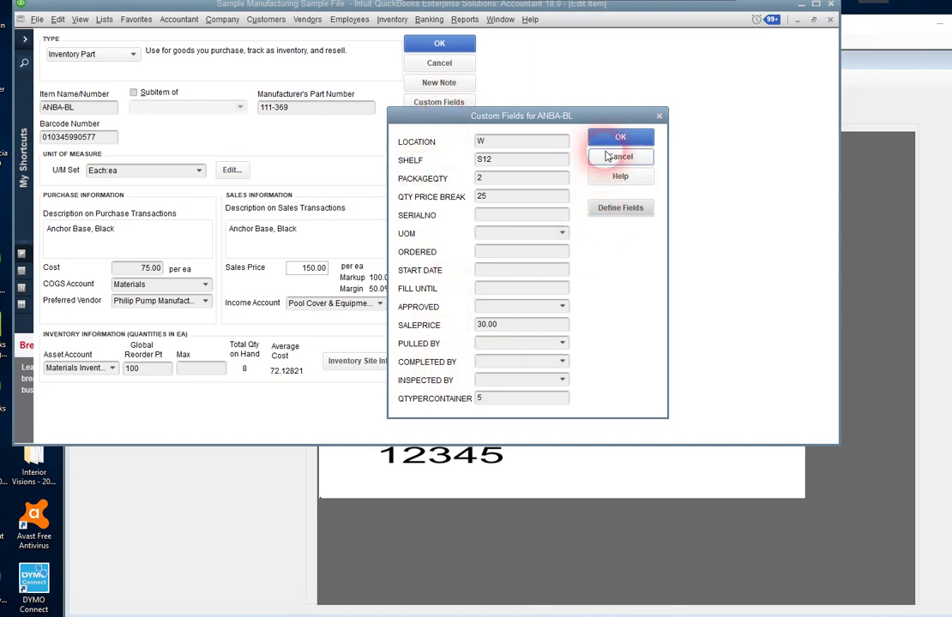
click(610, 160)
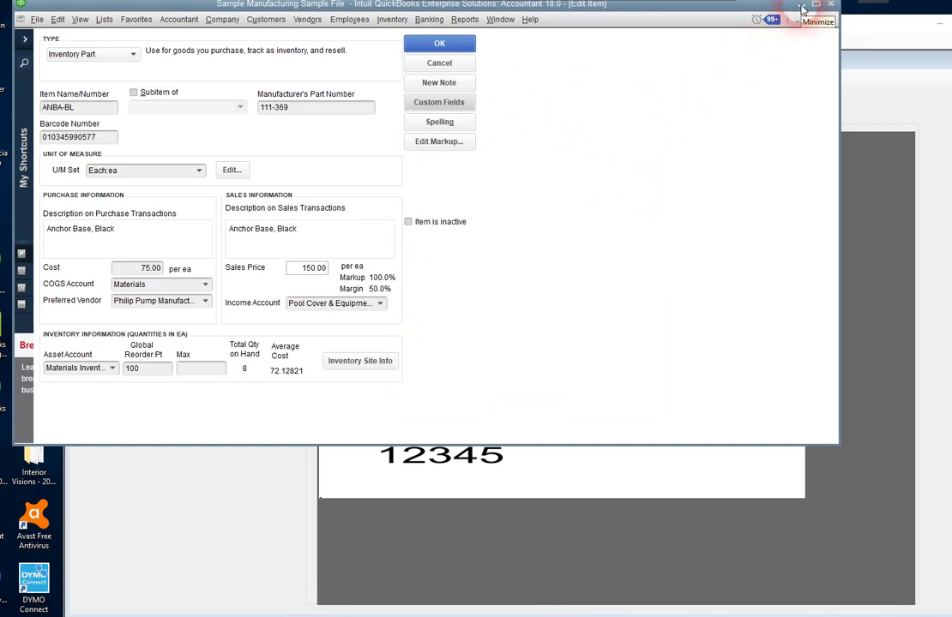
click(800, 10)
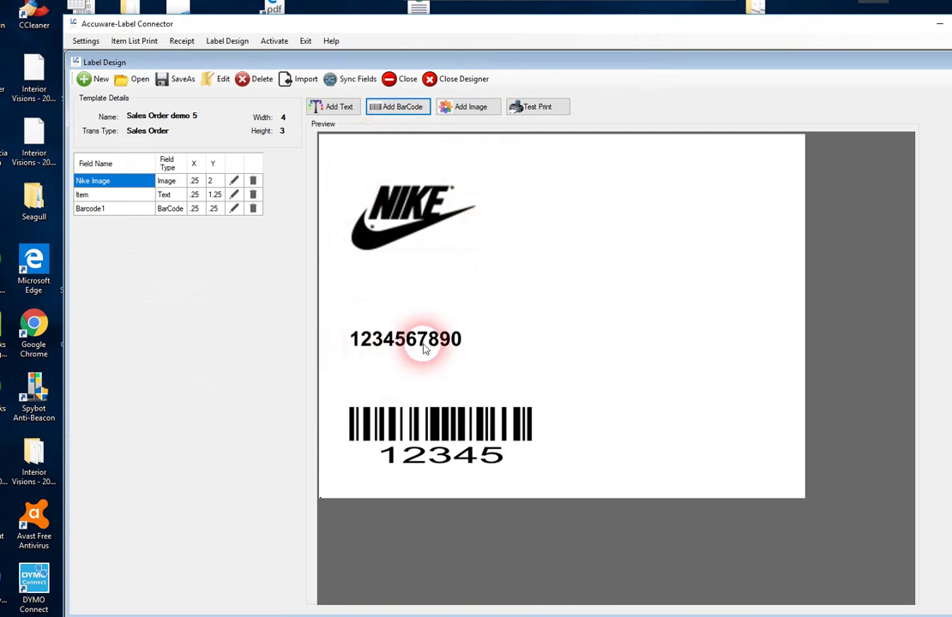
click(235, 196)
click(551, 239)
drag(595, 319, 604, 436)
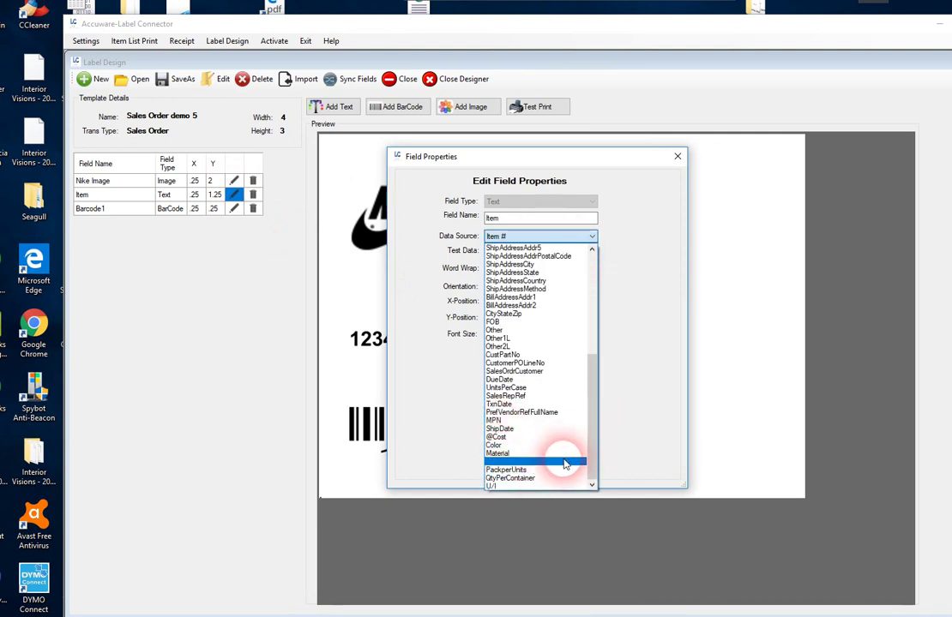
drag(592, 450, 584, 312)
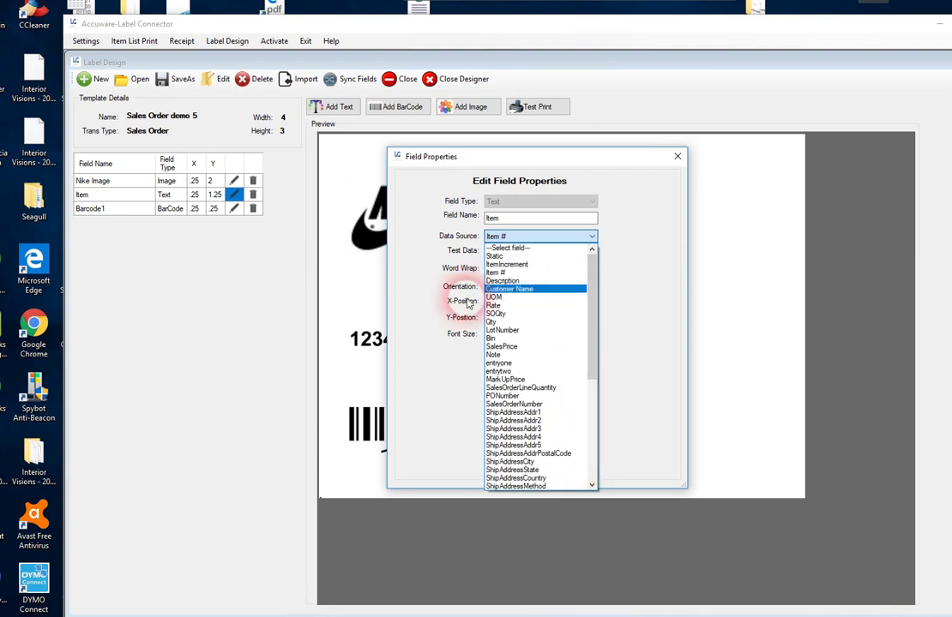
click(276, 357)
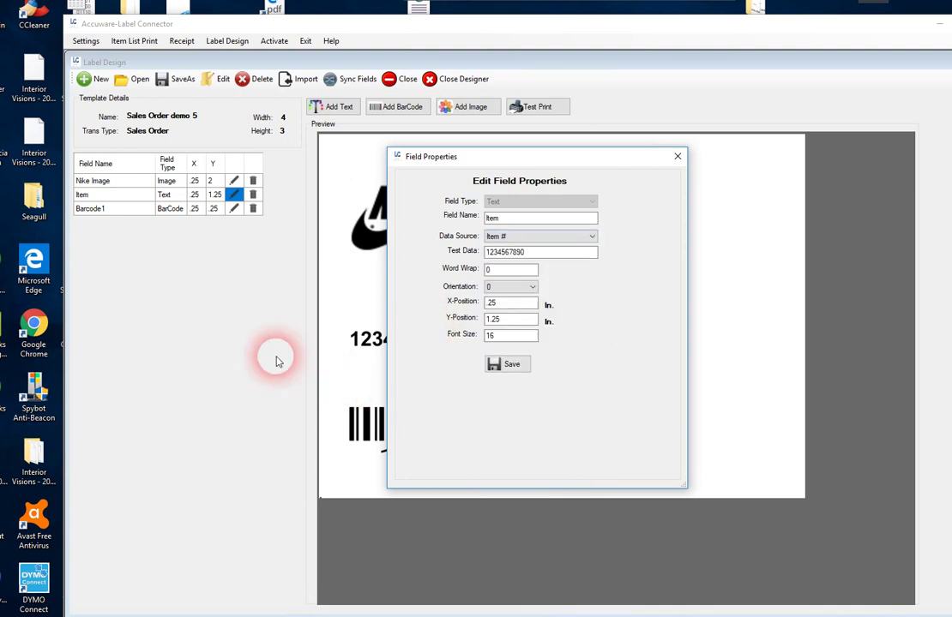
click(677, 157)
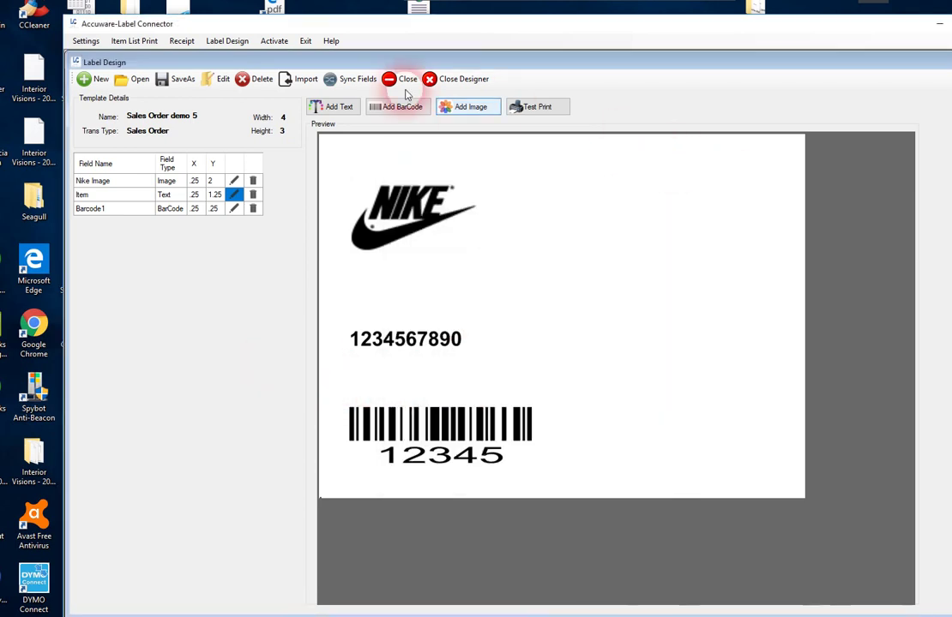
- Sync the label's custom properties fields and dismiss the 'Properties Field Sync Sucessfully' message
click(348, 80)
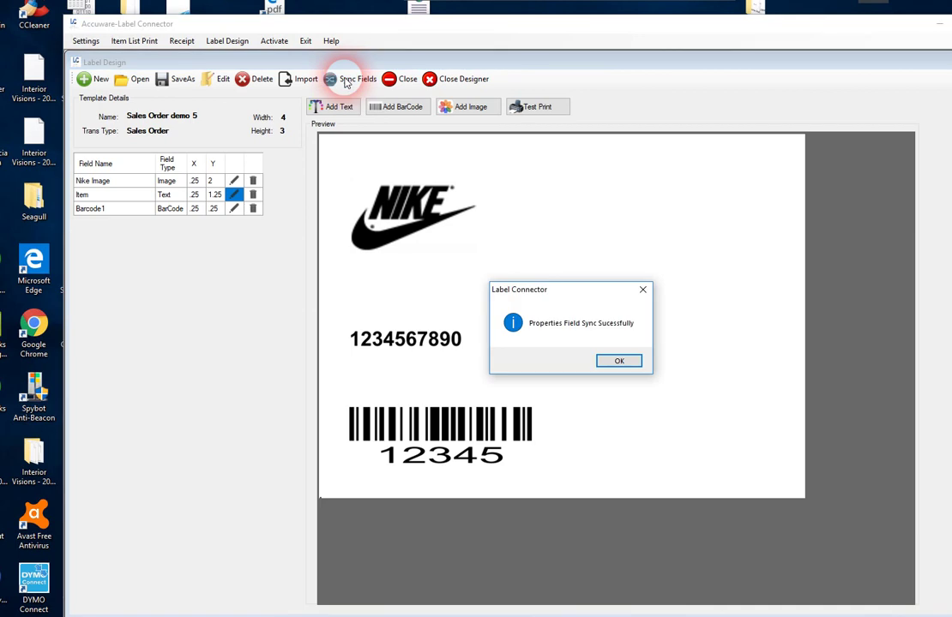
click(620, 364)
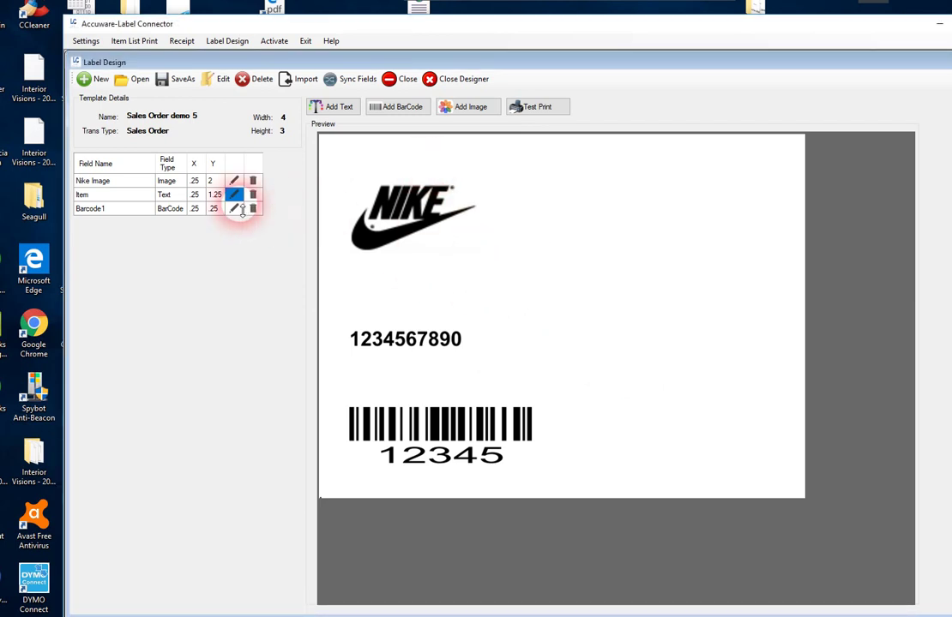
click(331, 106)
click(588, 238)
drag(595, 312, 610, 457)
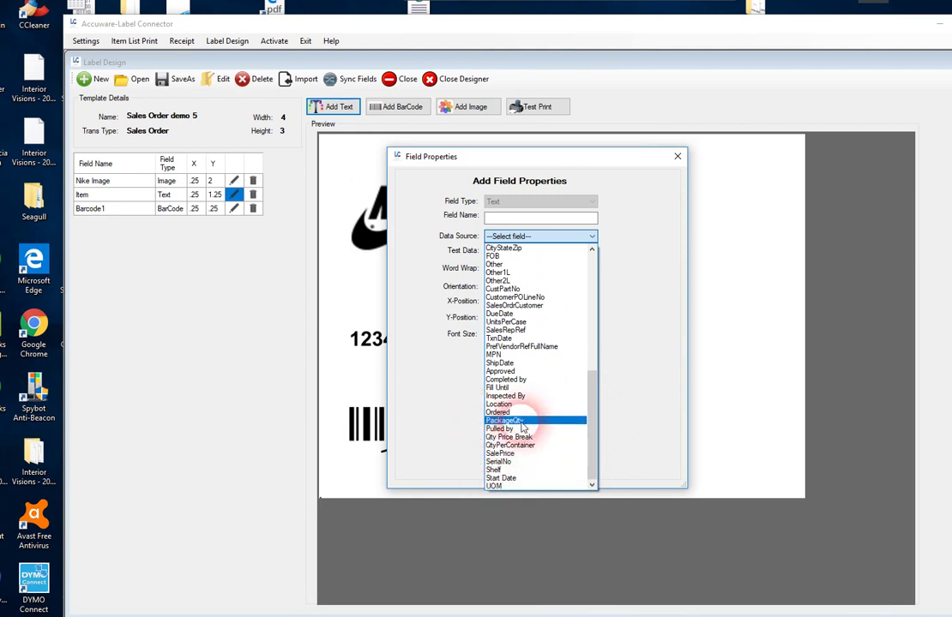
drag(595, 436, 566, 310)
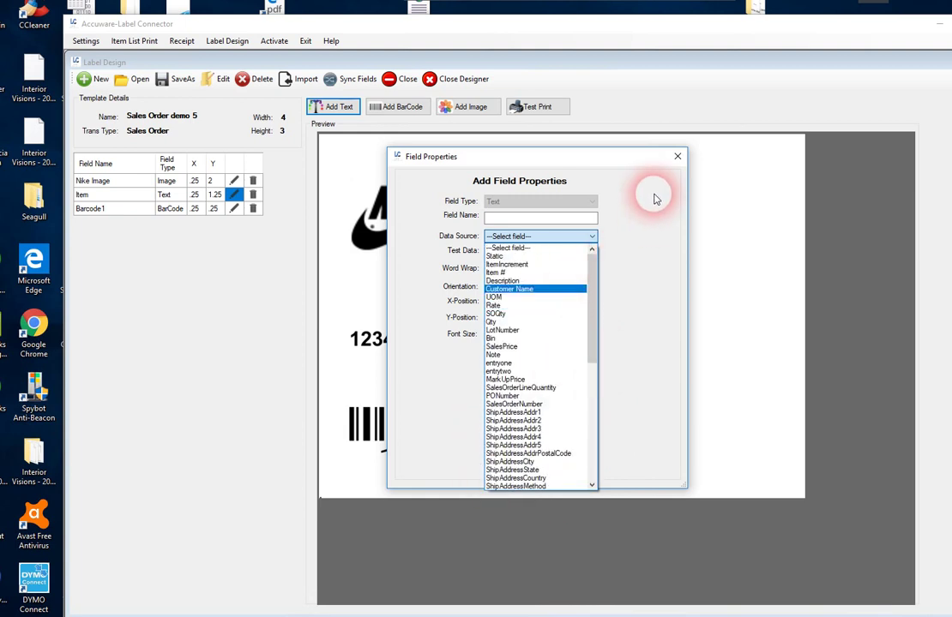
click(654, 249)
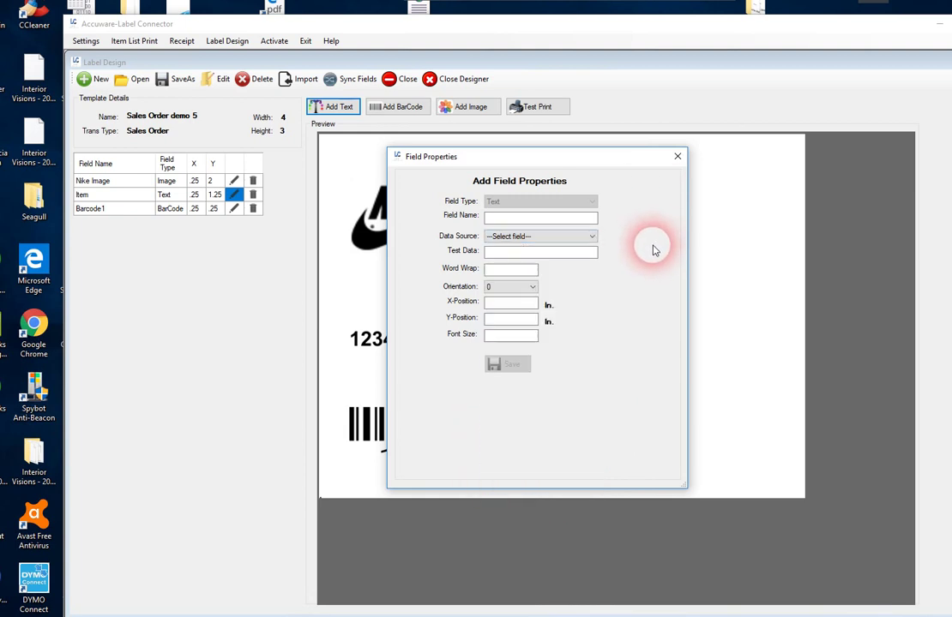
click(677, 157)
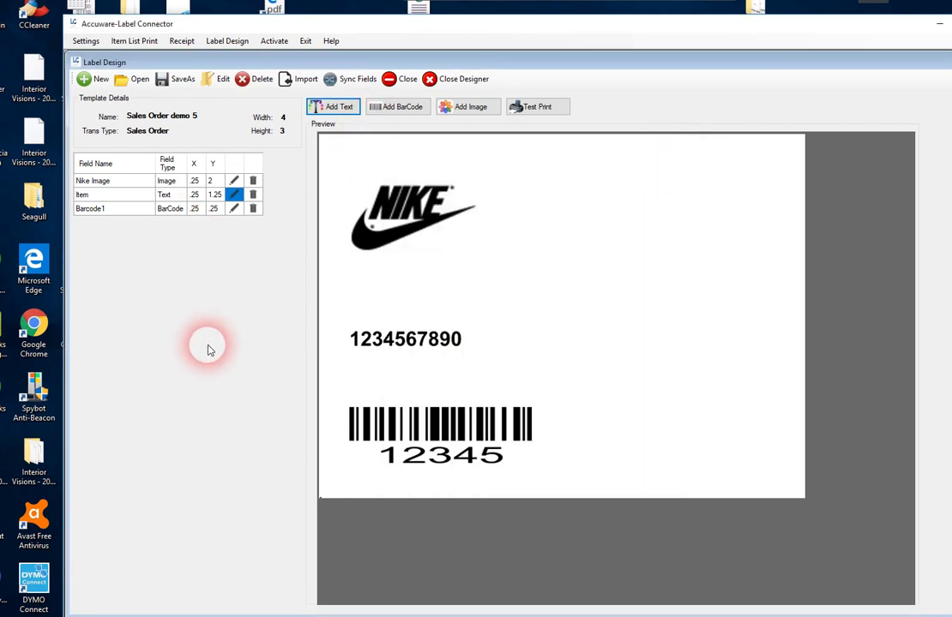
- Start a test print using the Zebra 110XiIII Plus (300 dpi) (Big) printer
click(550, 109)
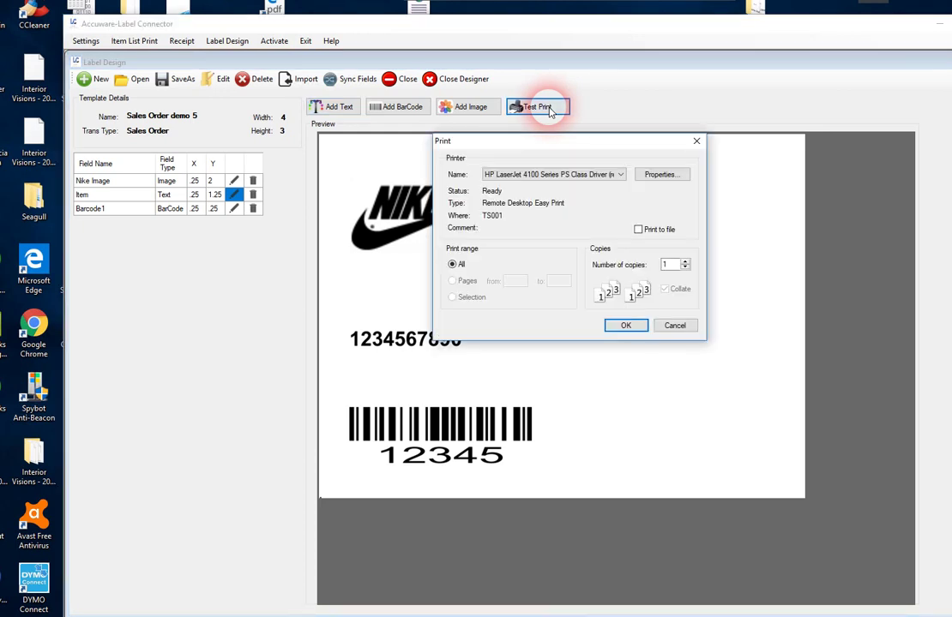
click(566, 174)
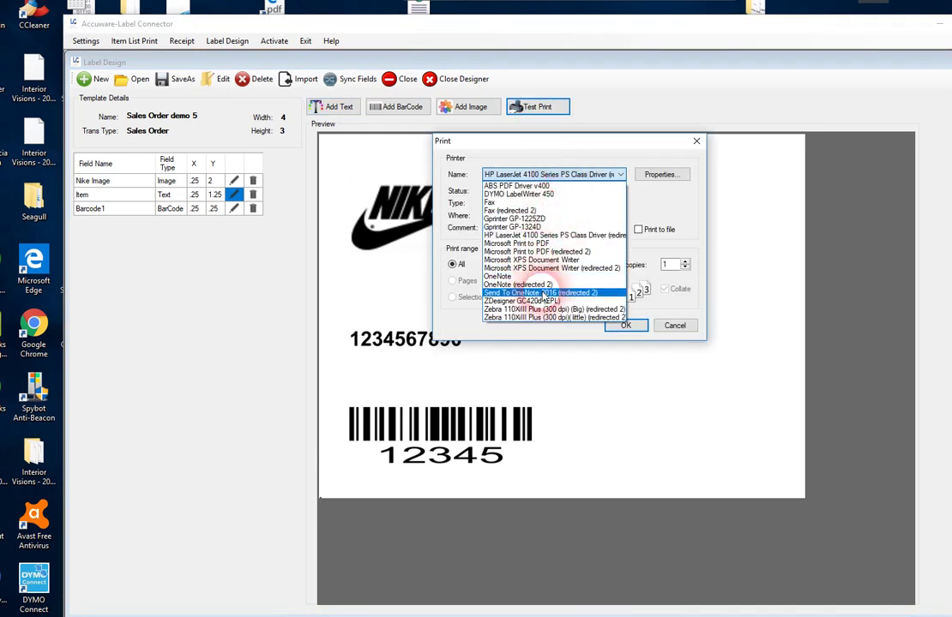
click(541, 309)
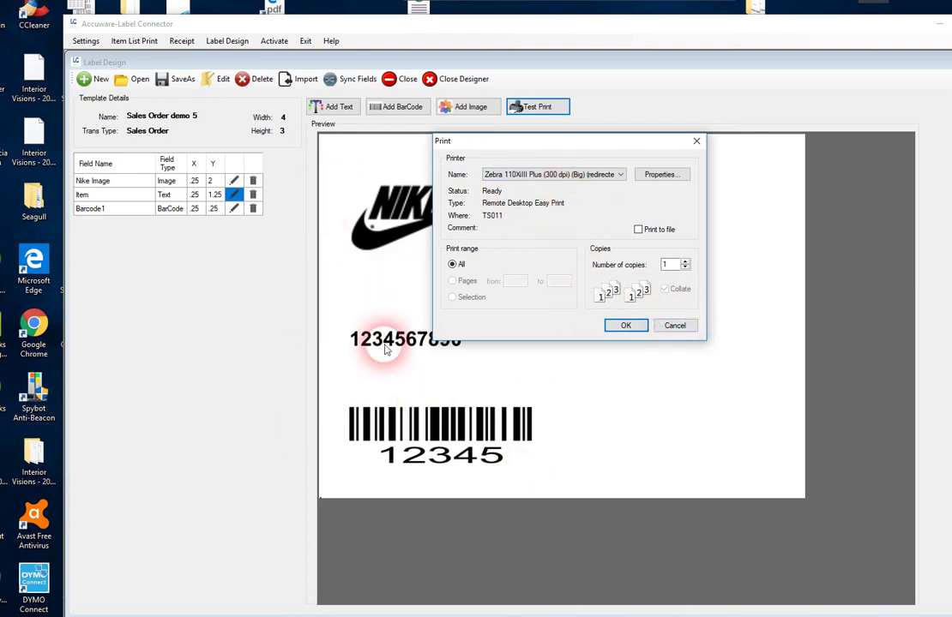
drag(573, 144, 726, 199)
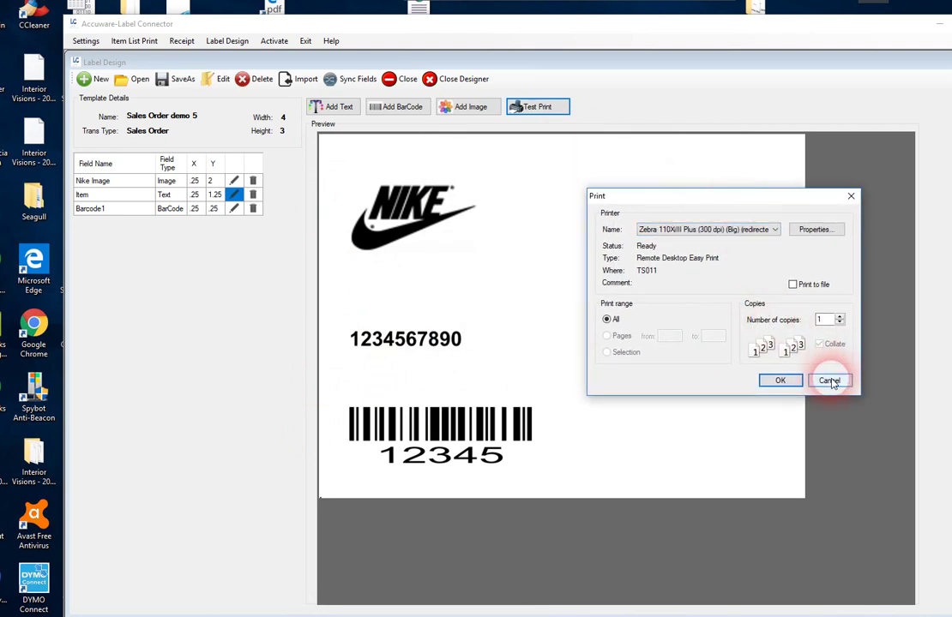
click(811, 230)
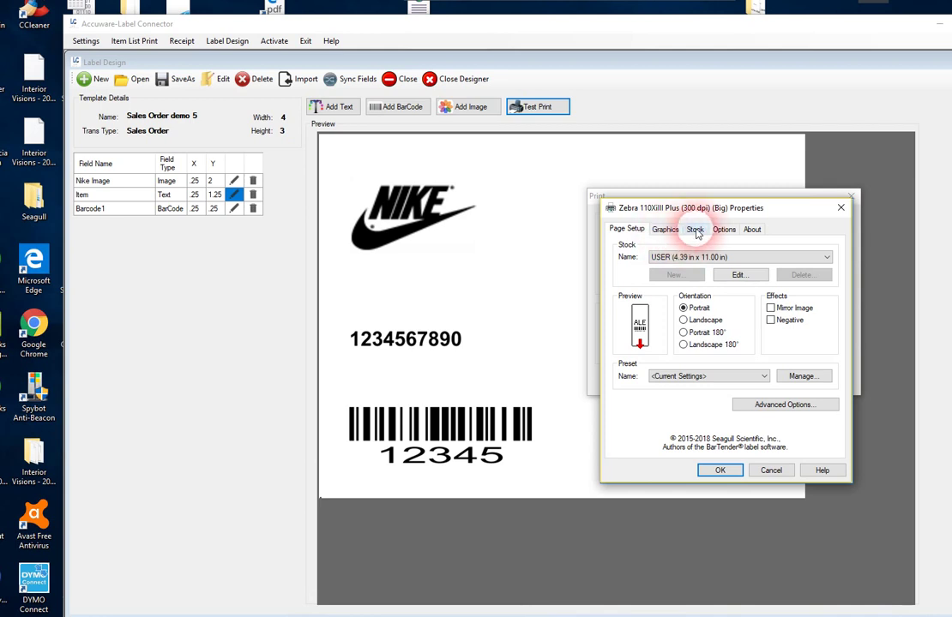
click(694, 230)
click(625, 229)
click(739, 274)
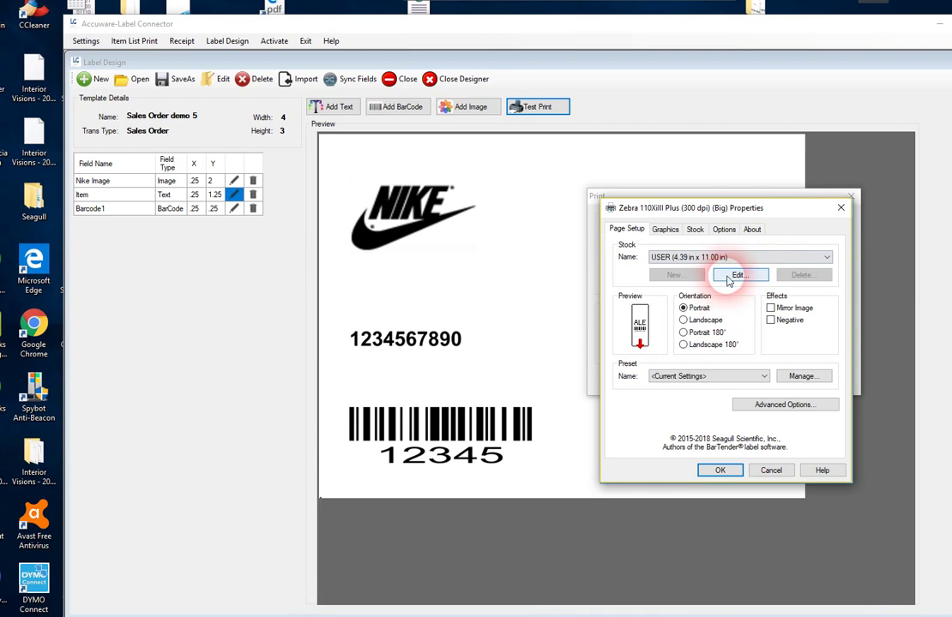
drag(712, 228, 649, 221)
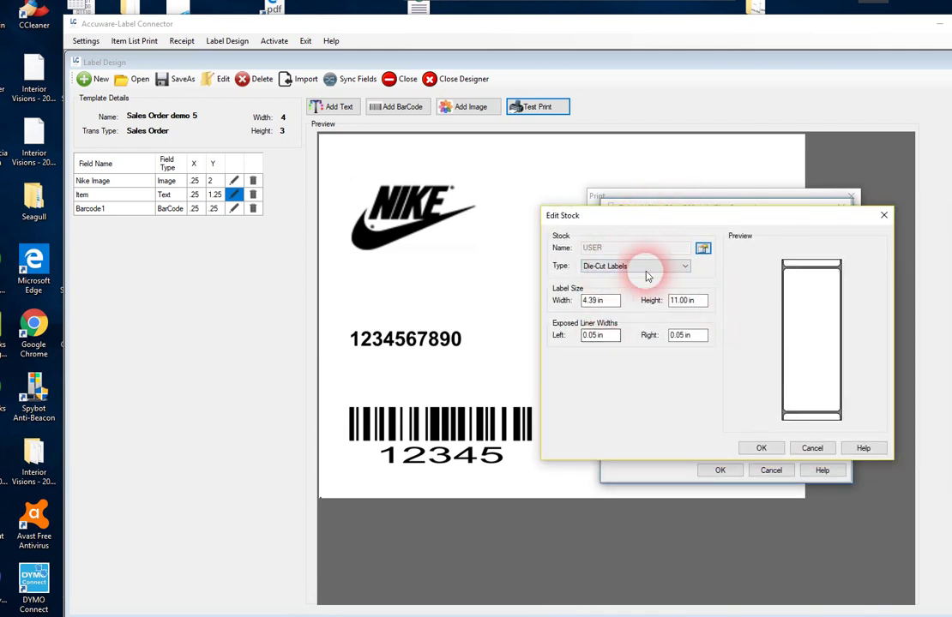
click(812, 448)
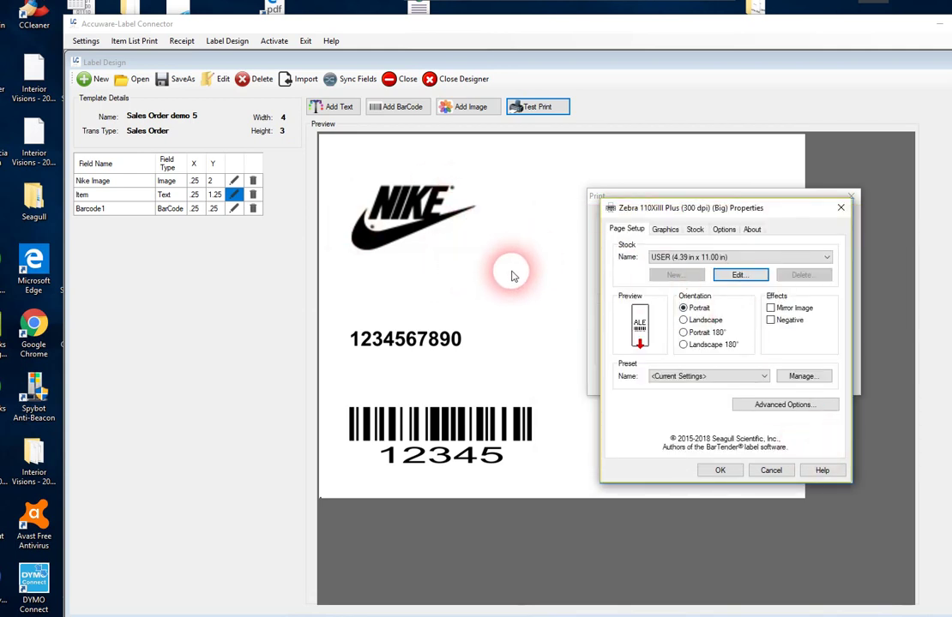
click(806, 258)
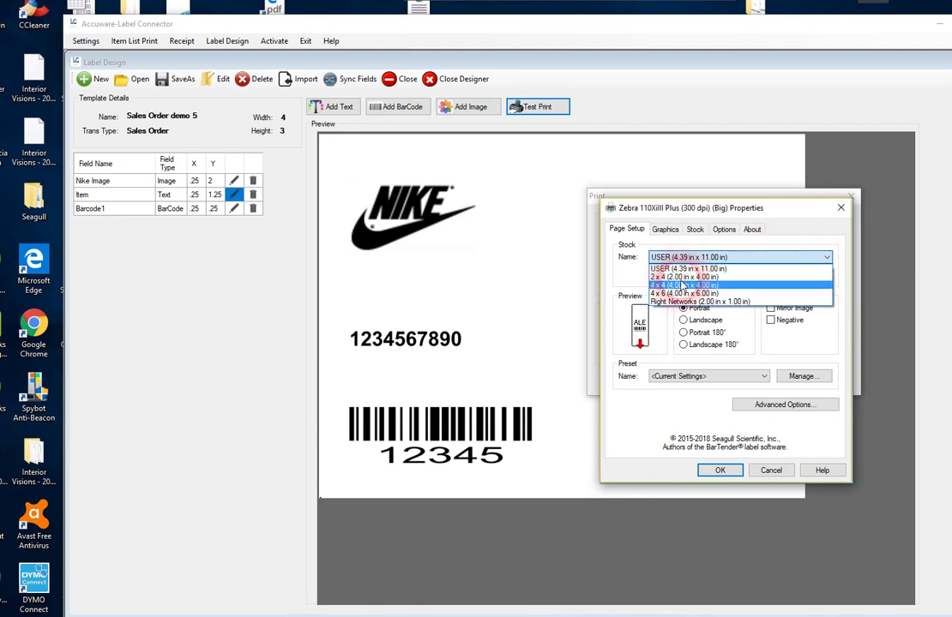
click(673, 286)
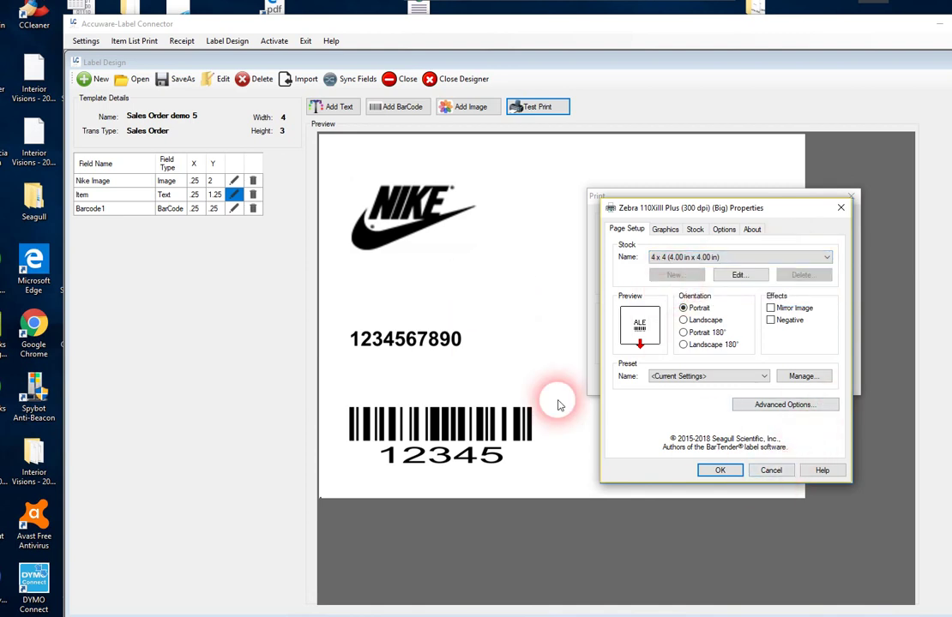
click(778, 471)
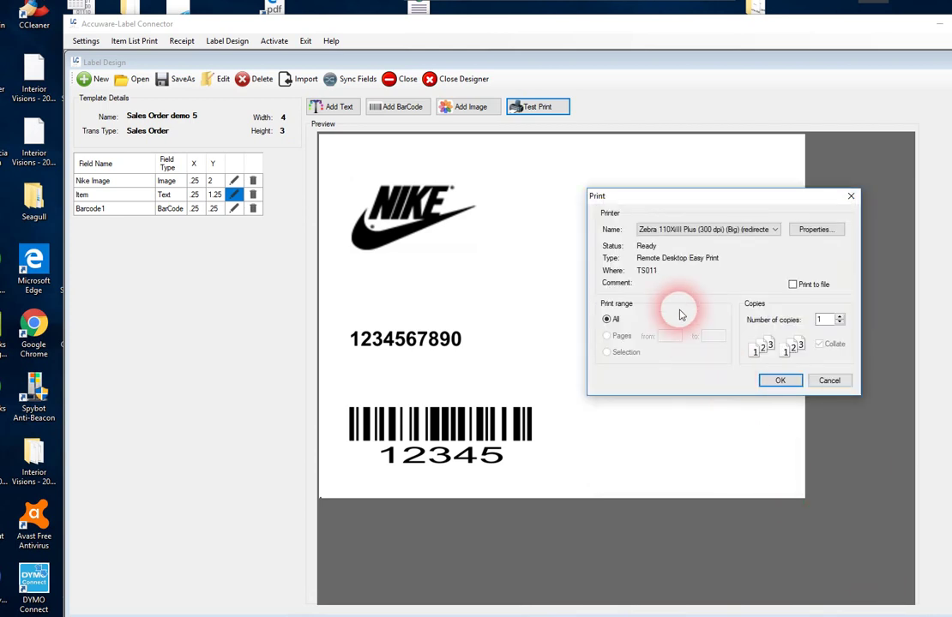
- Cancel the test print and shift the 'Sales Order demo 5' designer window slightly left
click(828, 381)
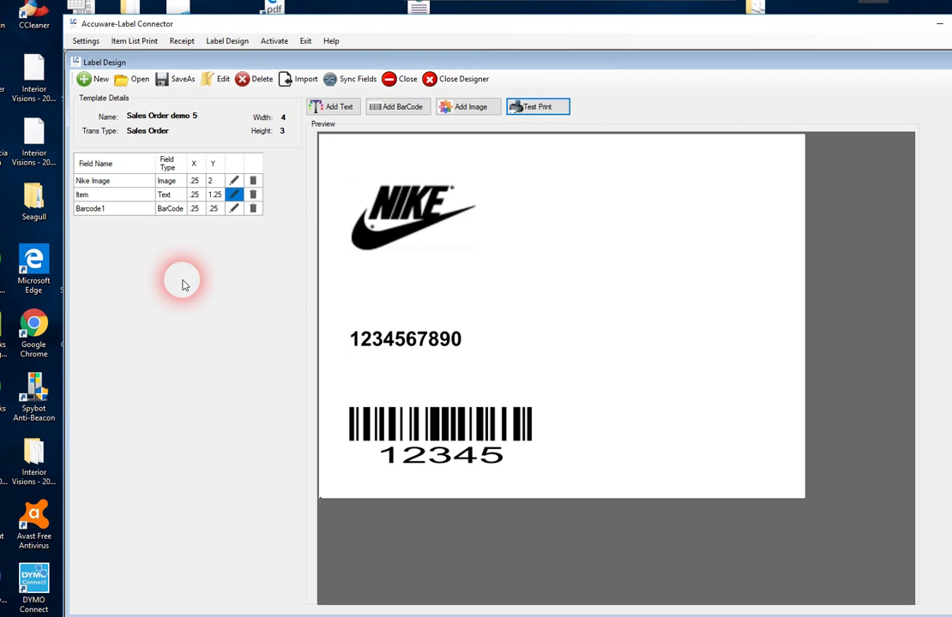
drag(563, 27, 509, 37)
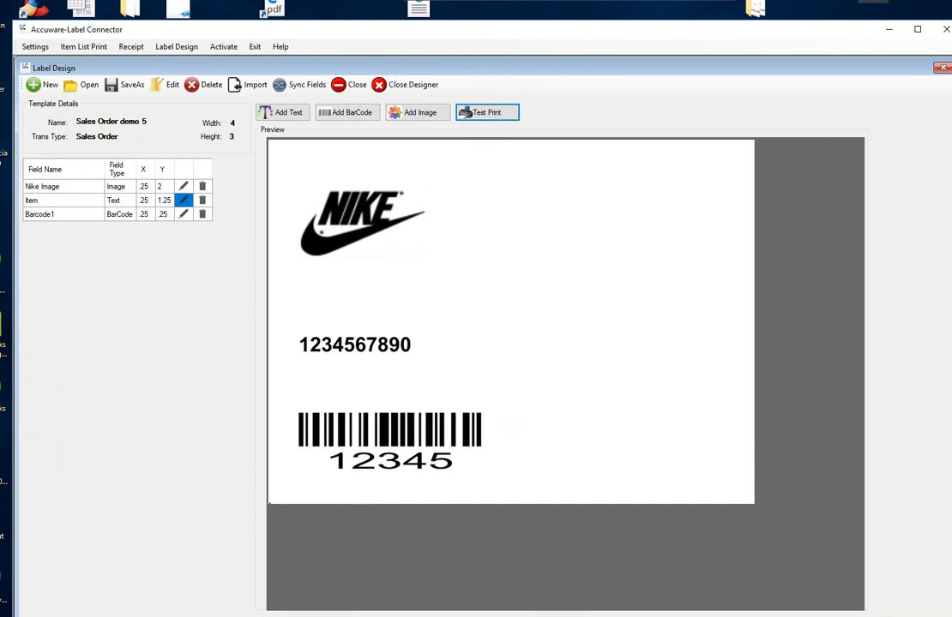